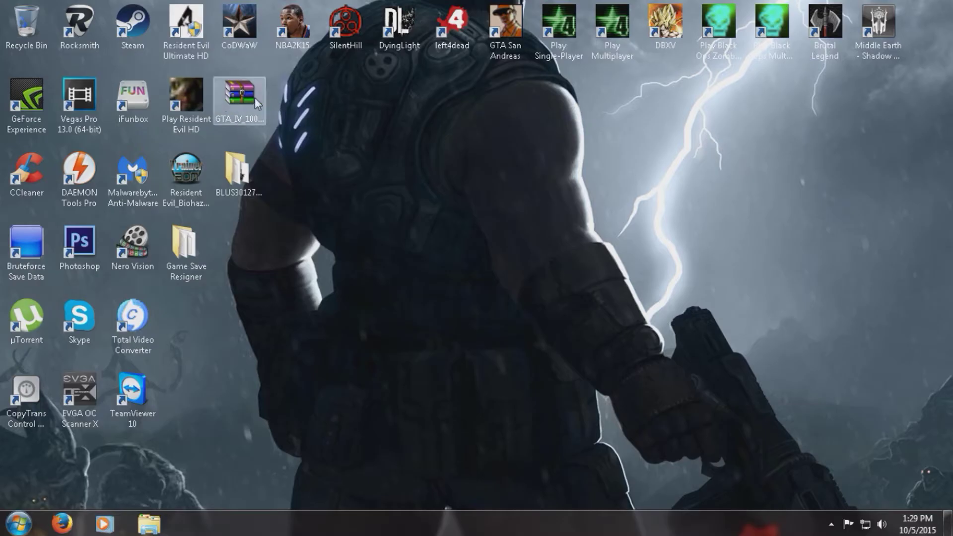
Open the BLUS30127SGTA412 save folder and preview its ICON0 image.
{"action": "double_click", "coordinate": [261, 177]}
{"action": "left_click", "coordinate": [422, 179]}
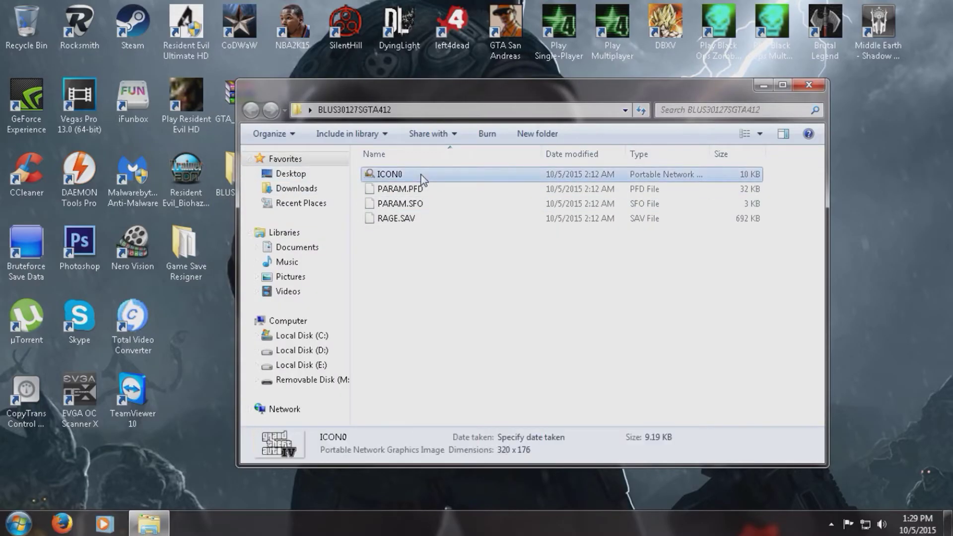
{"action": "double_click", "coordinate": [423, 180]}
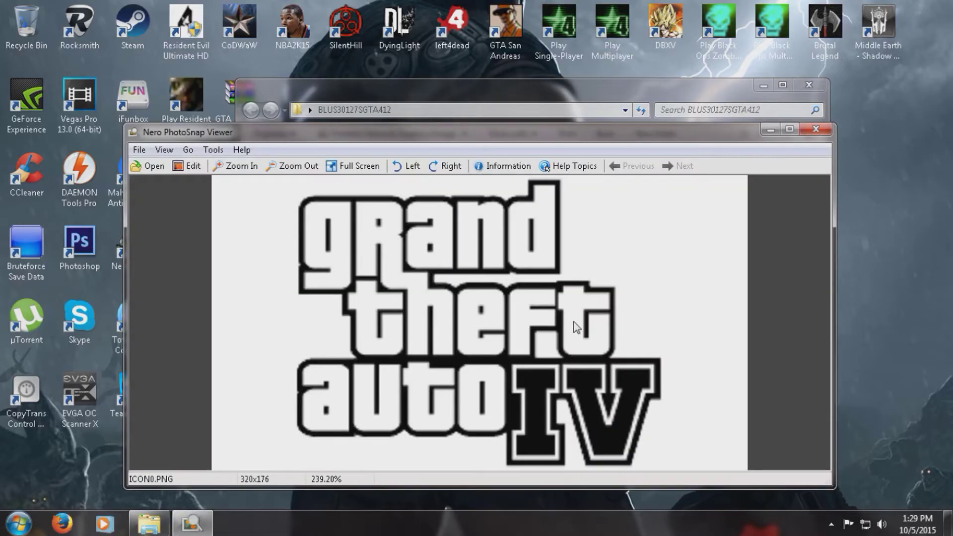
{"action": "left_click", "coordinate": [817, 130]}
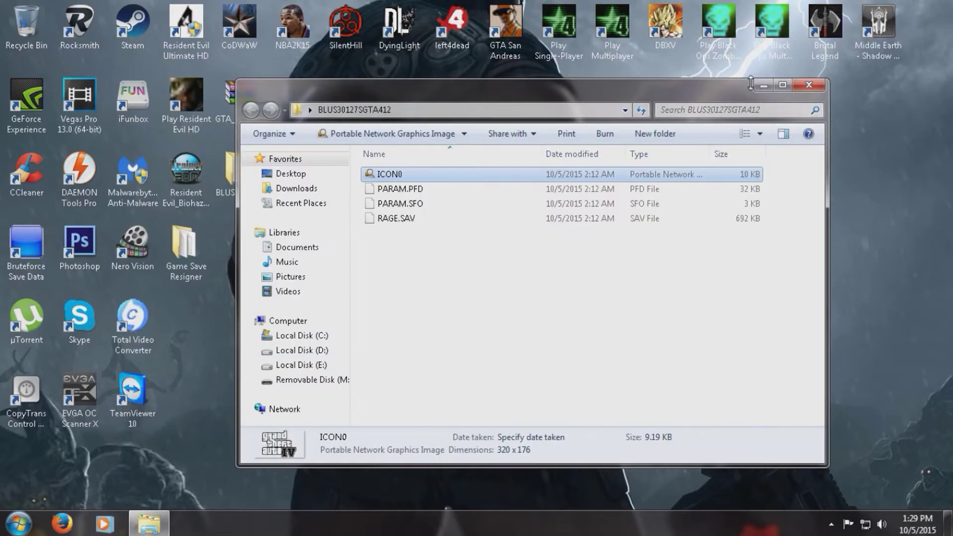
{"action": "left_click", "coordinate": [808, 86]}
Browse the GTA_IV_100_complete archive down to the inner GTA IV 100% folder.
{"action": "mouse_move", "coordinate": [254, 171]}
{"action": "left_mouse_down"}
{"action": "mouse_move", "coordinate": [264, 180]}
{"action": "mouse_move", "coordinate": [375, 170]}
{"action": "left_mouse_up"}
{"action": "left_click", "coordinate": [375, 170]}
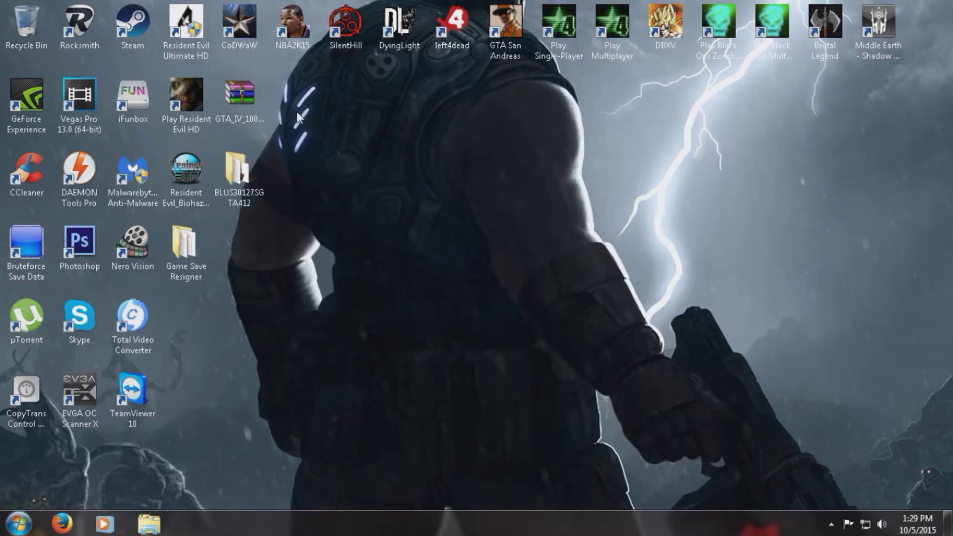
{"action": "left_click", "coordinate": [247, 101]}
{"action": "double_click", "coordinate": [247, 102]}
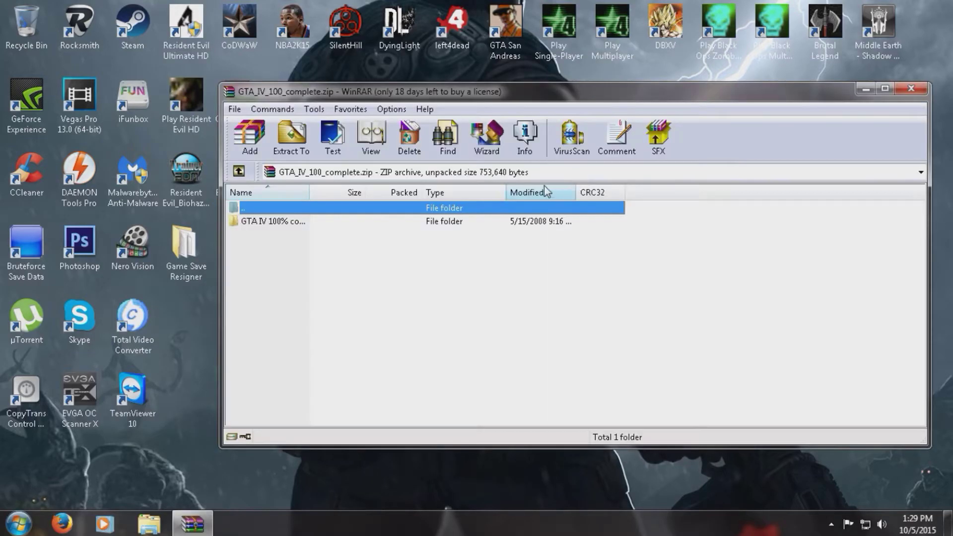
{"action": "left_click", "coordinate": [317, 225]}
{"action": "double_click", "coordinate": [317, 222]}
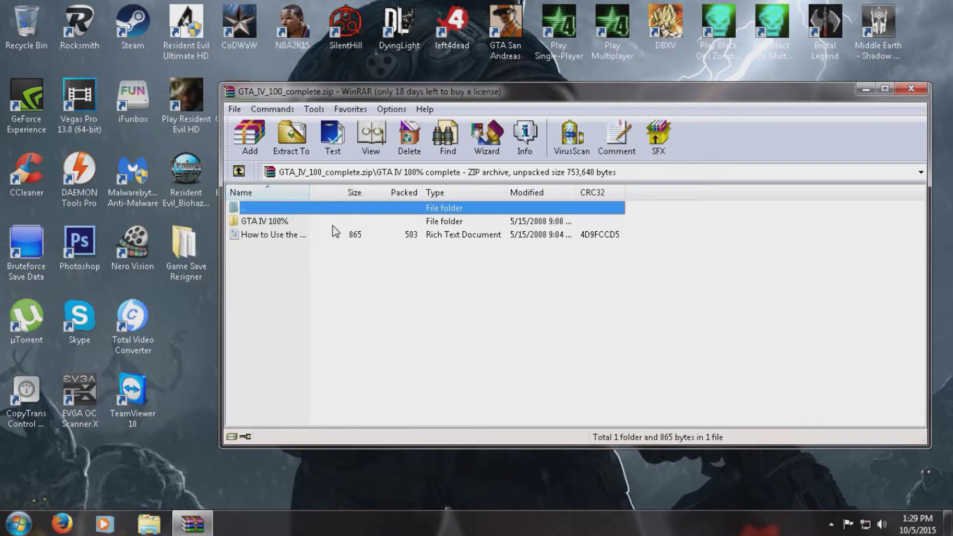
{"action": "key", "text": "Down"}
{"action": "key", "text": "Return"}
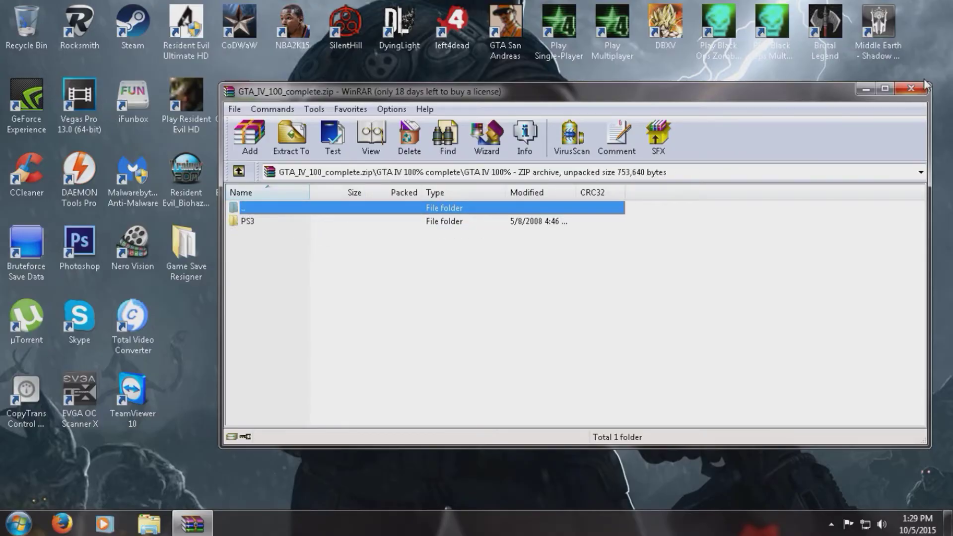
{"action": "left_click", "coordinate": [912, 89]}
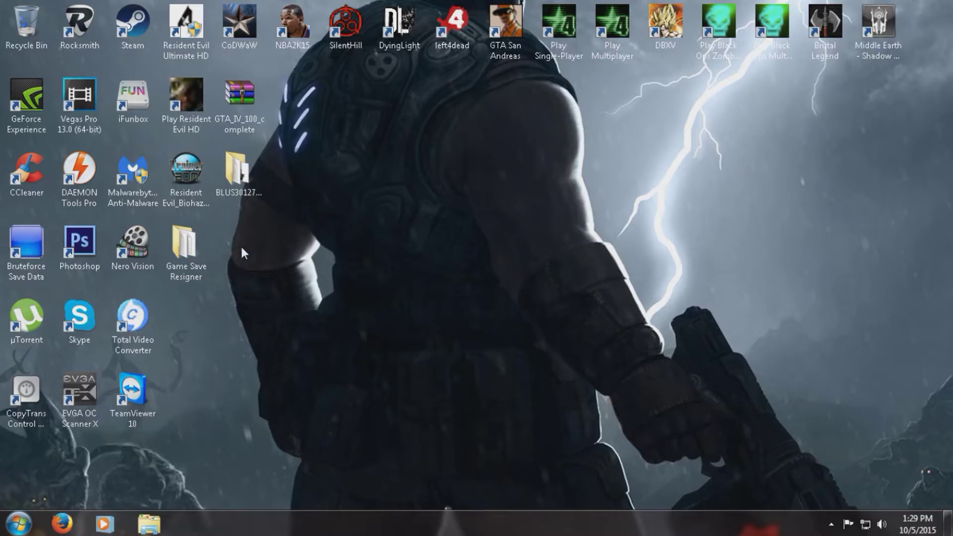
Launch [PS3] Save Resigner 1.5 from Game Save Resigner, approving UAC and dismissing the missing-DLL error.
{"action": "double_click", "coordinate": [191, 247]}
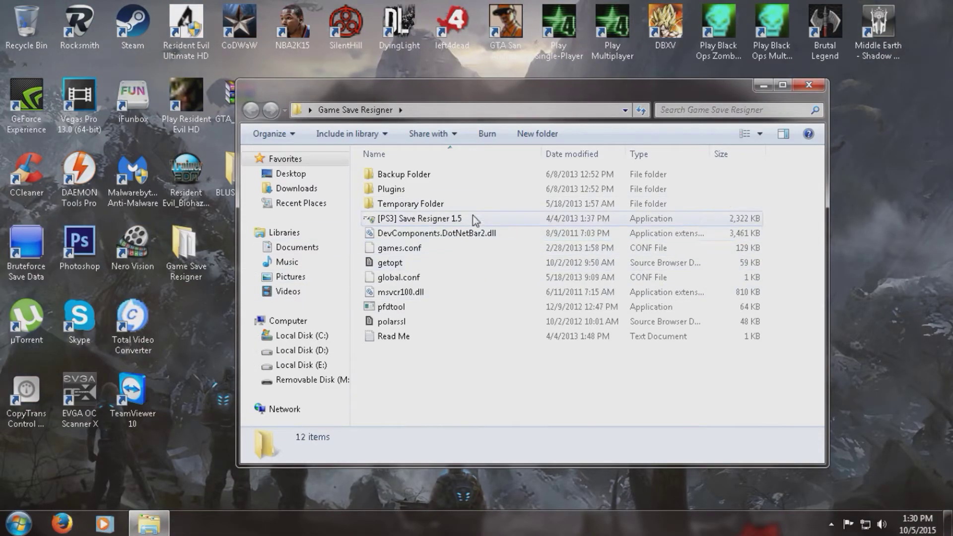
{"action": "double_click", "coordinate": [463, 220]}
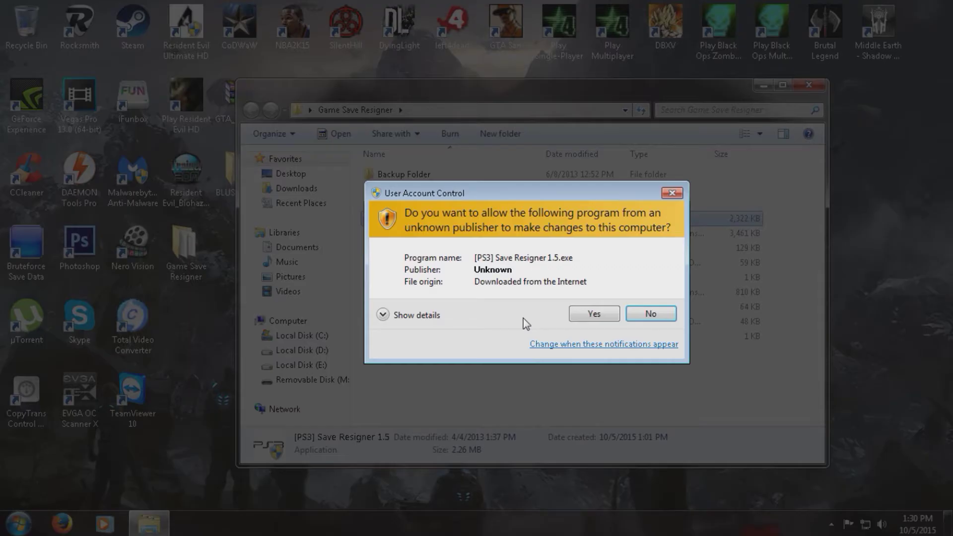
{"action": "left_click", "coordinate": [595, 316]}
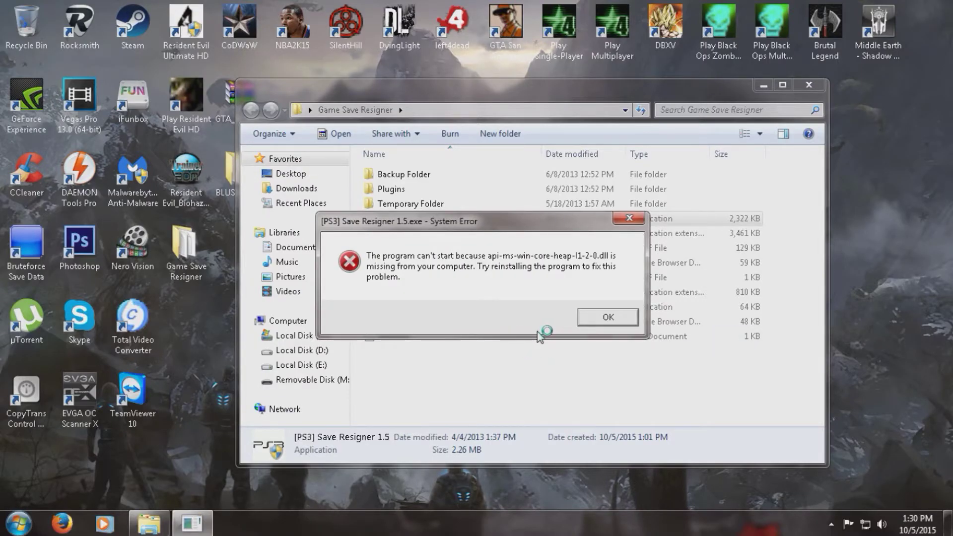
{"action": "left_click", "coordinate": [606, 320]}
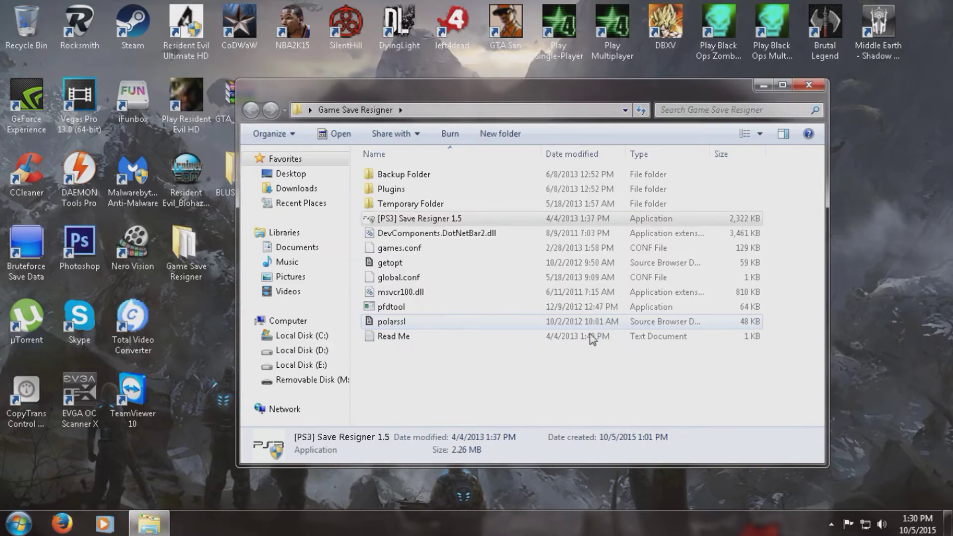
{"action": "left_click", "coordinate": [763, 86]}
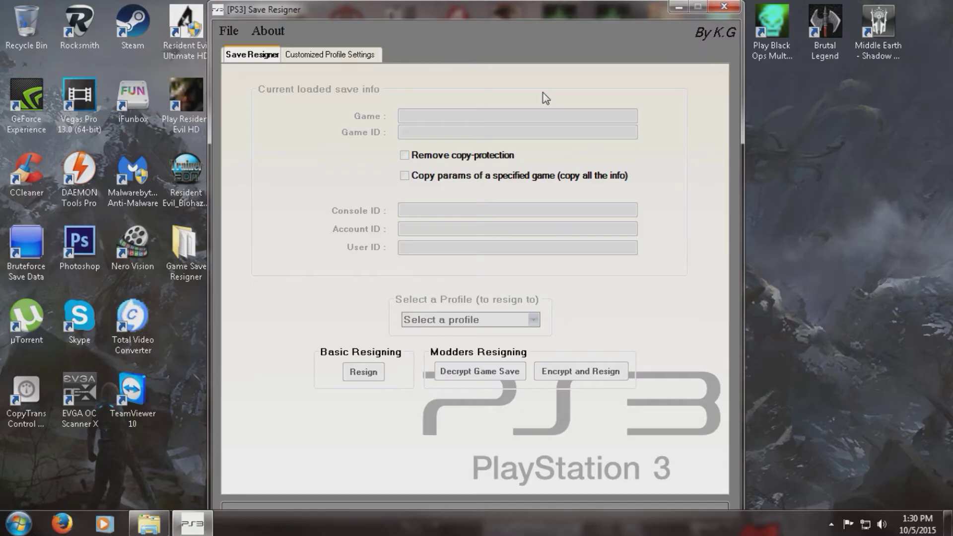
Open PARAM.SFO from Desktop > BLUS30127SGTA412 in the resigner.
{"action": "left_click", "coordinate": [238, 29]}
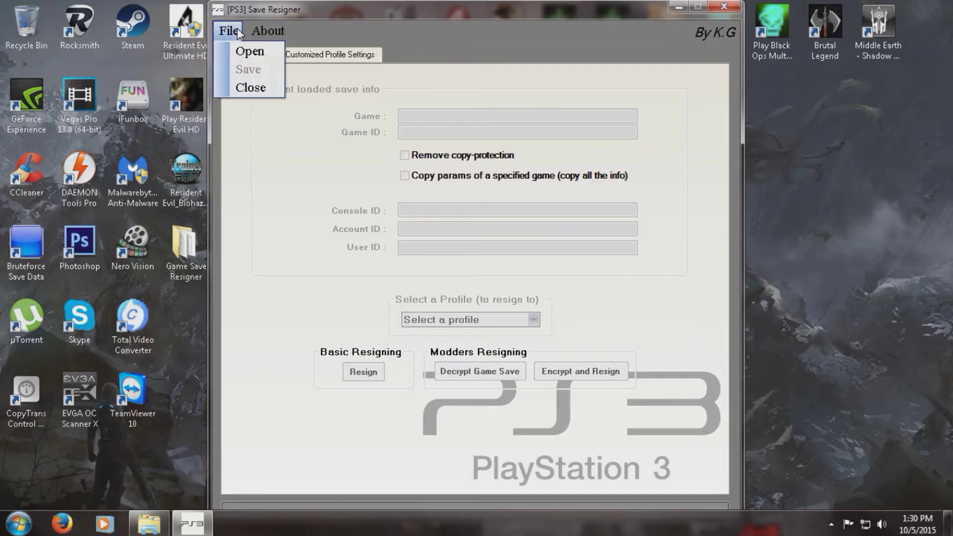
{"action": "left_click", "coordinate": [250, 51]}
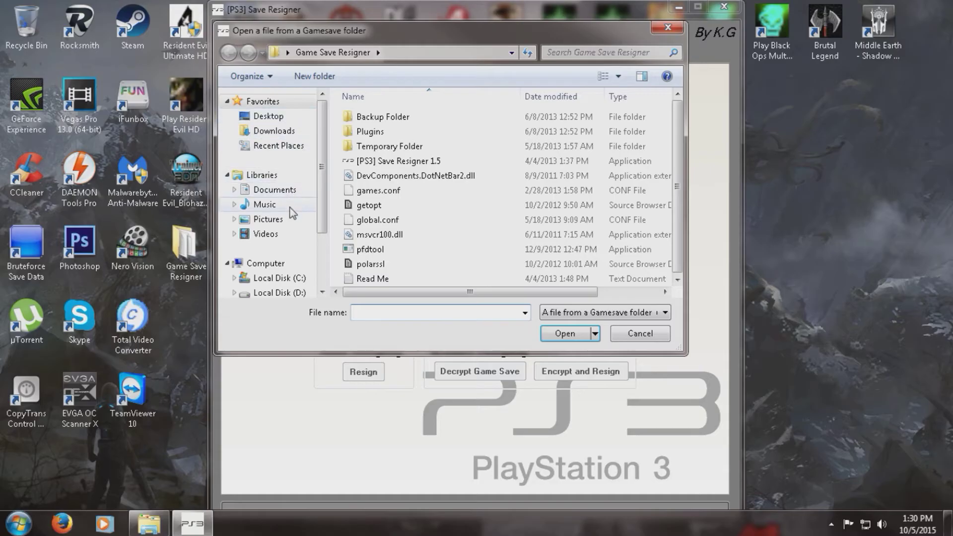
{"action": "left_click", "coordinate": [278, 117]}
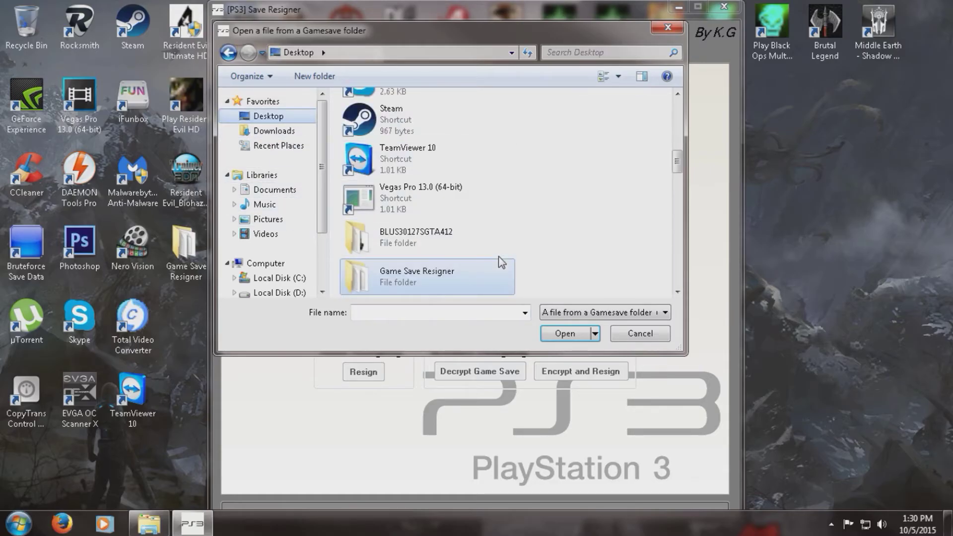
{"action": "double_click", "coordinate": [449, 237]}
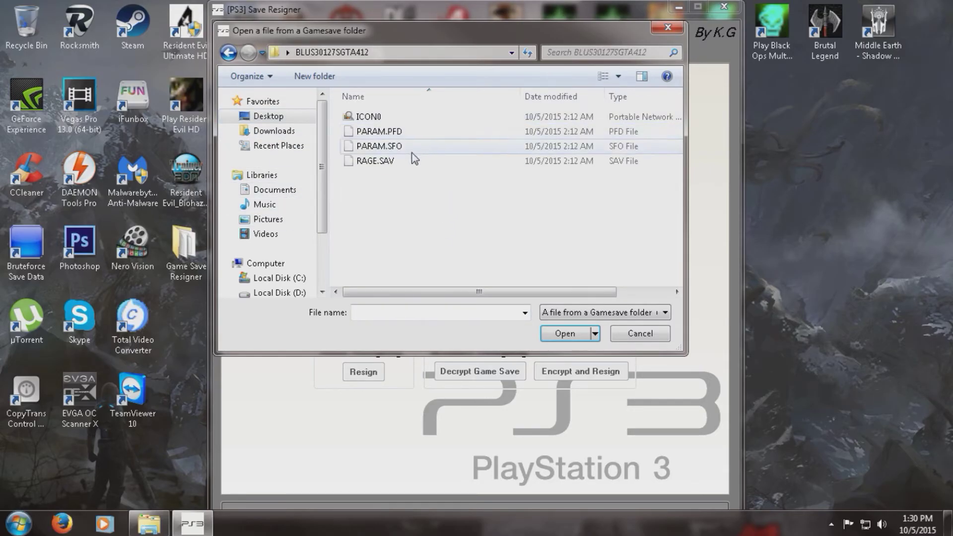
{"action": "left_click", "coordinate": [428, 149]}
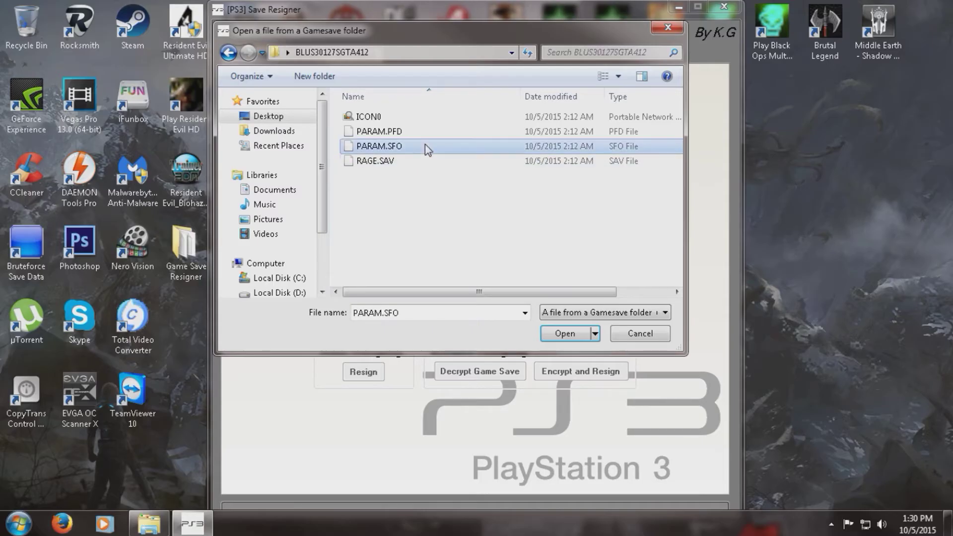
{"action": "left_click", "coordinate": [565, 335]}
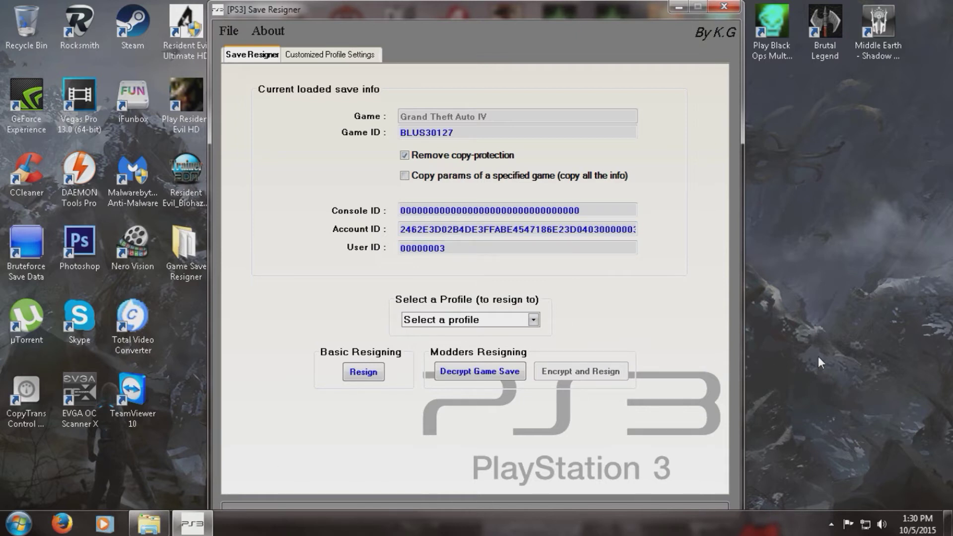
Launch Notepad from the Start search.
{"action": "right_click", "coordinate": [830, 299]}
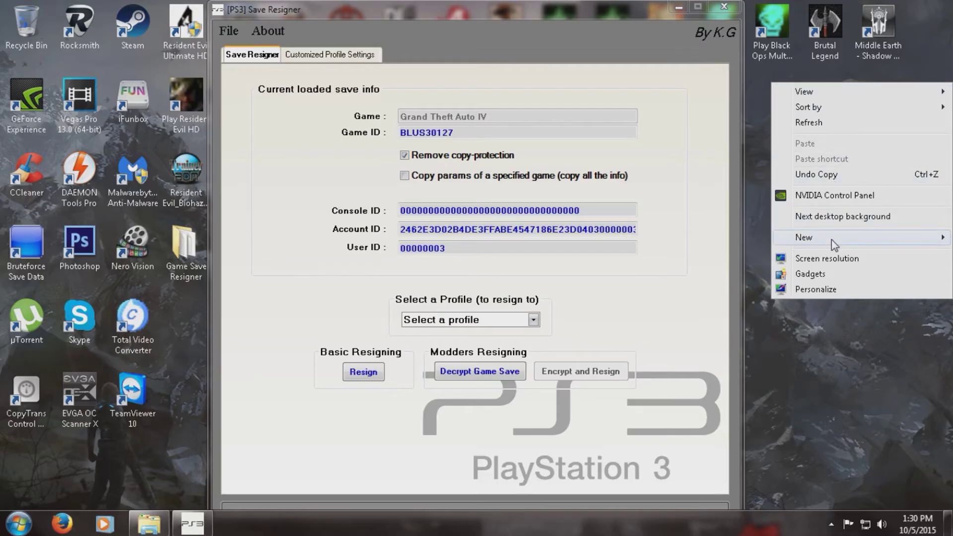
{"action": "mouse_move", "coordinate": [805, 237]}
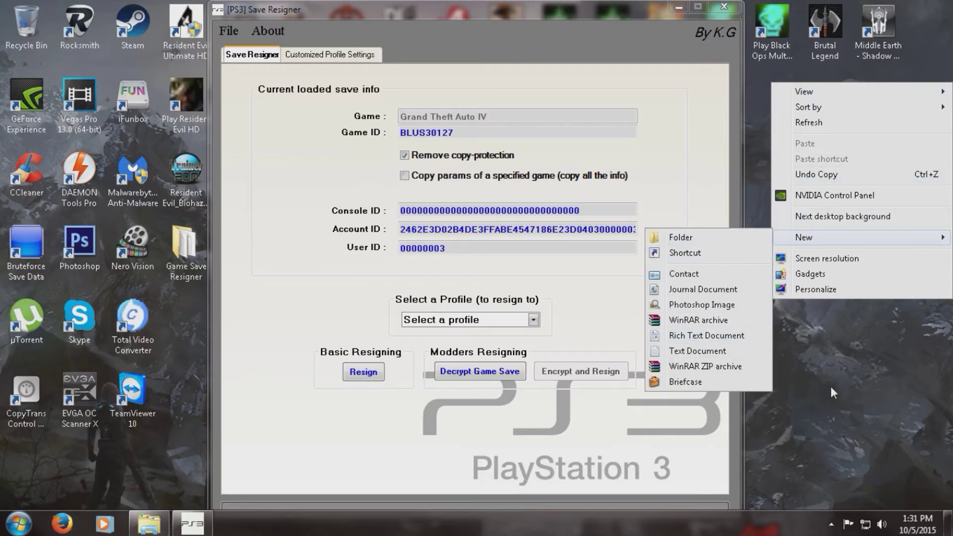
{"action": "left_click", "coordinate": [831, 386]}
{"action": "left_click", "coordinate": [23, 525]}
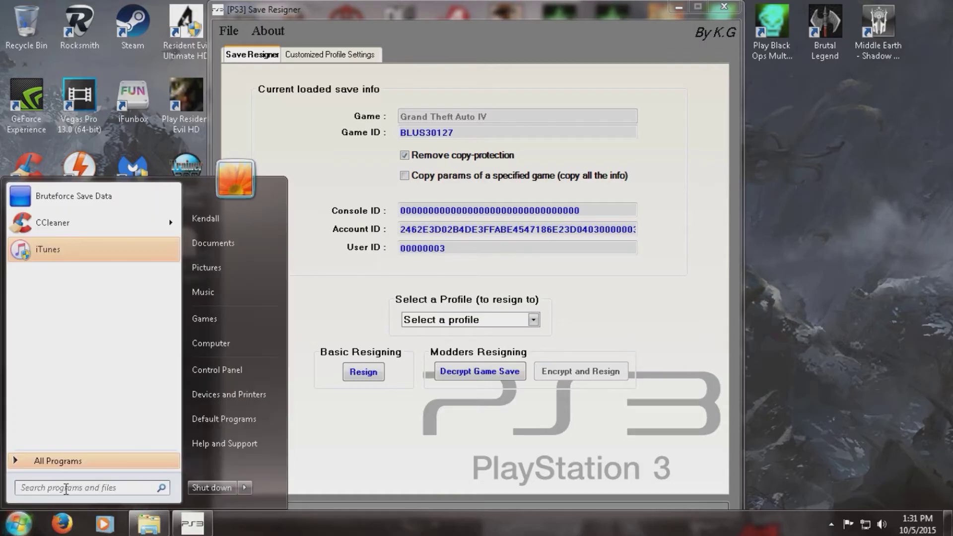
{"action": "type", "text": "notep"}
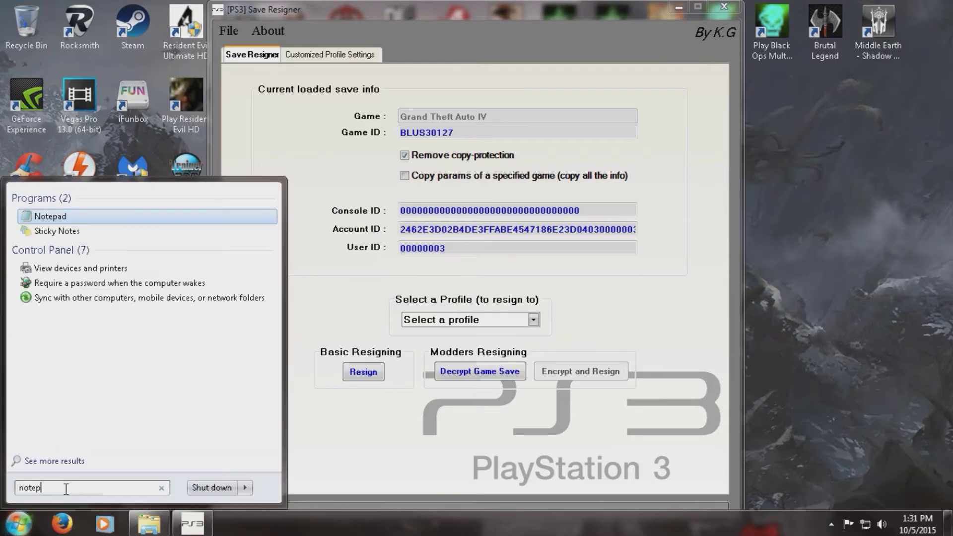
{"action": "type", "text": "ad"}
{"action": "key", "text": "Return"}
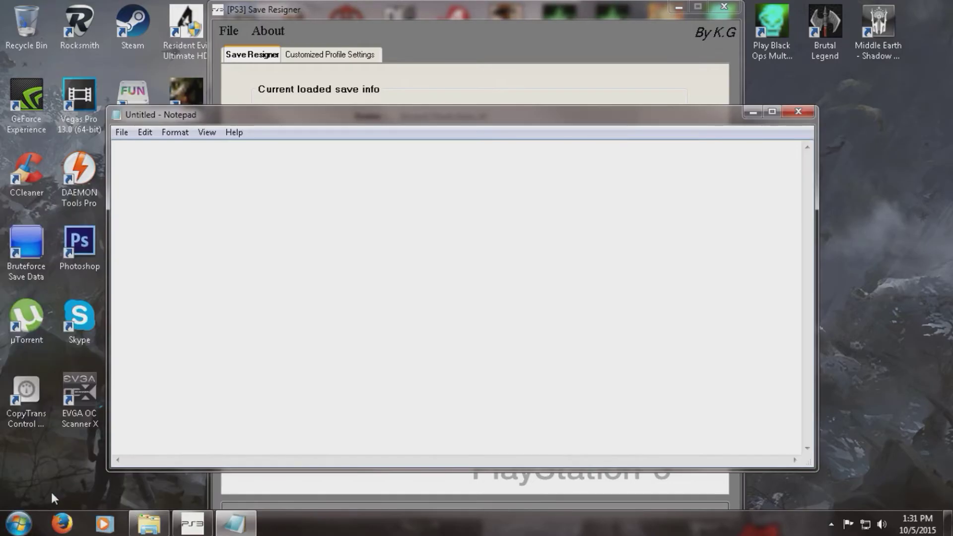
Copy the save's Console ID into Notepad.
{"action": "left_click", "coordinate": [477, 10]}
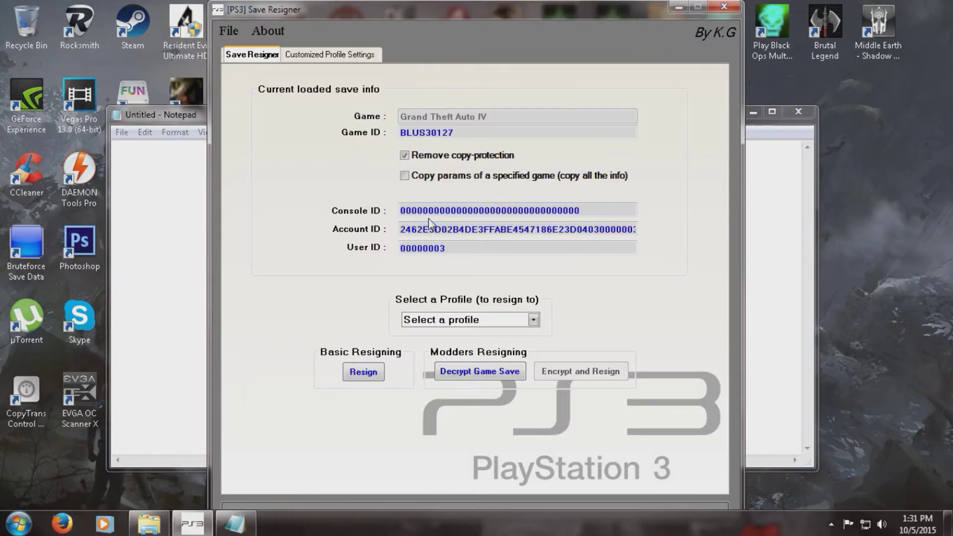
{"action": "double_click", "coordinate": [413, 212]}
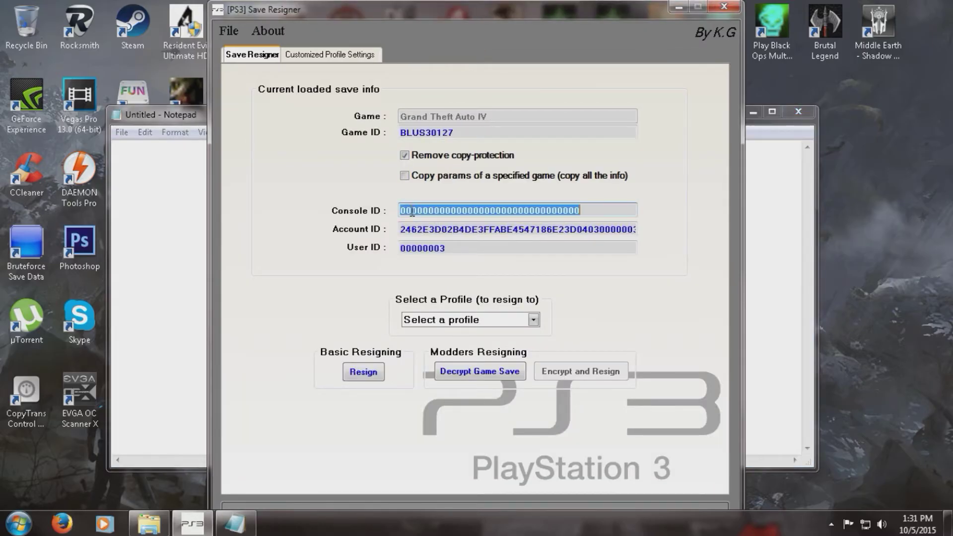
{"action": "key", "text": "ctrl+c"}
{"action": "left_click", "coordinate": [160, 175]}
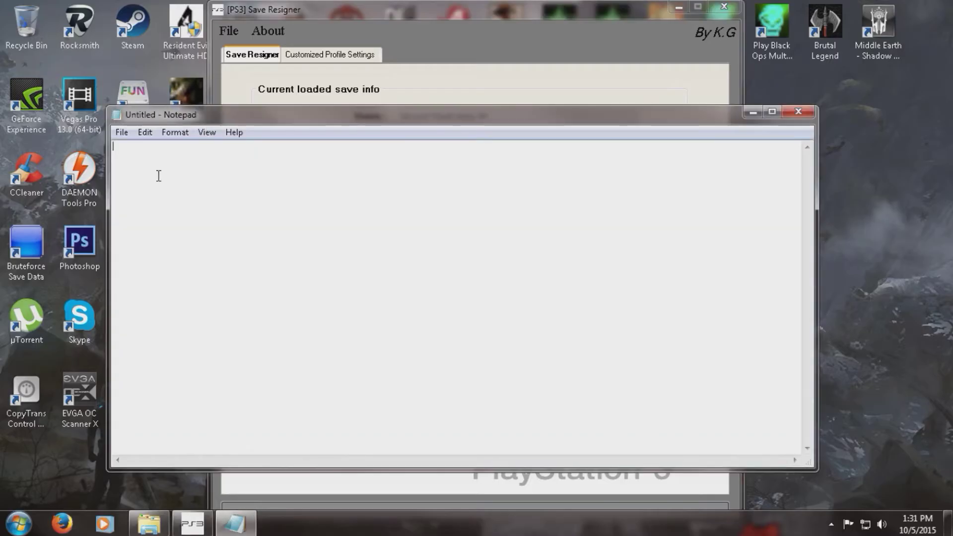
{"action": "key", "text": "ctrl+v"}
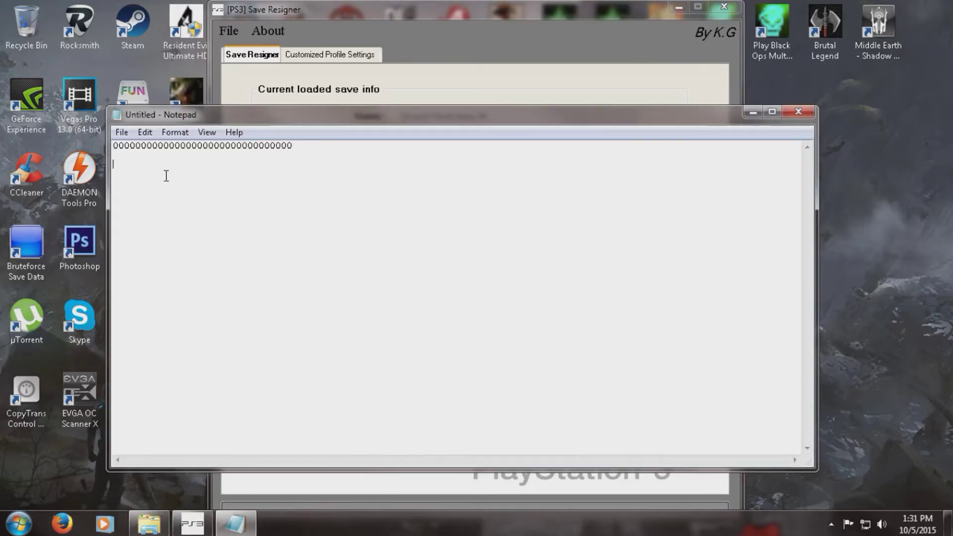
Paste the Account ID onto a new line in Notepad.
{"action": "left_click", "coordinate": [491, 31]}
{"action": "double_click", "coordinate": [455, 228]}
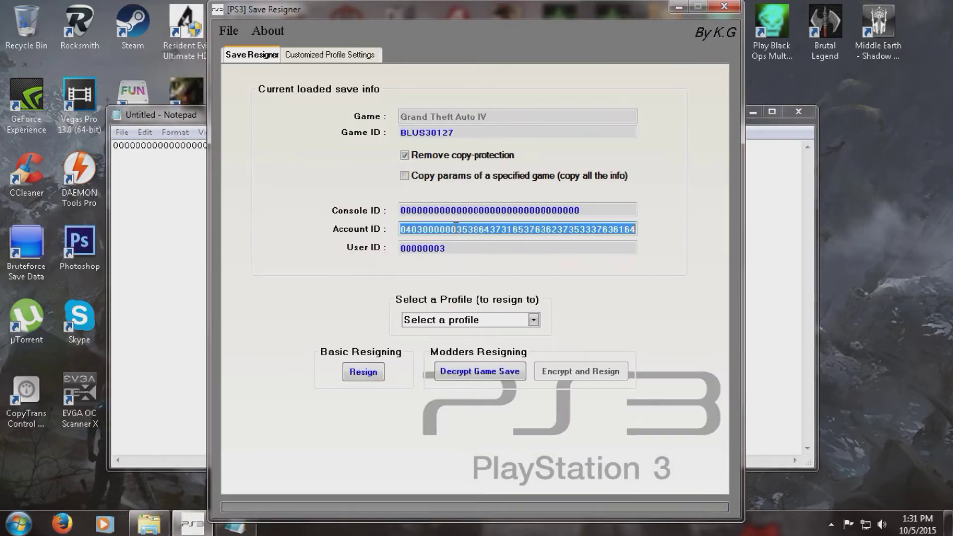
{"action": "left_click", "coordinate": [187, 191]}
{"action": "key", "text": "Return"}
{"action": "key", "text": "Return"}
{"action": "key", "text": "ctrl+v"}
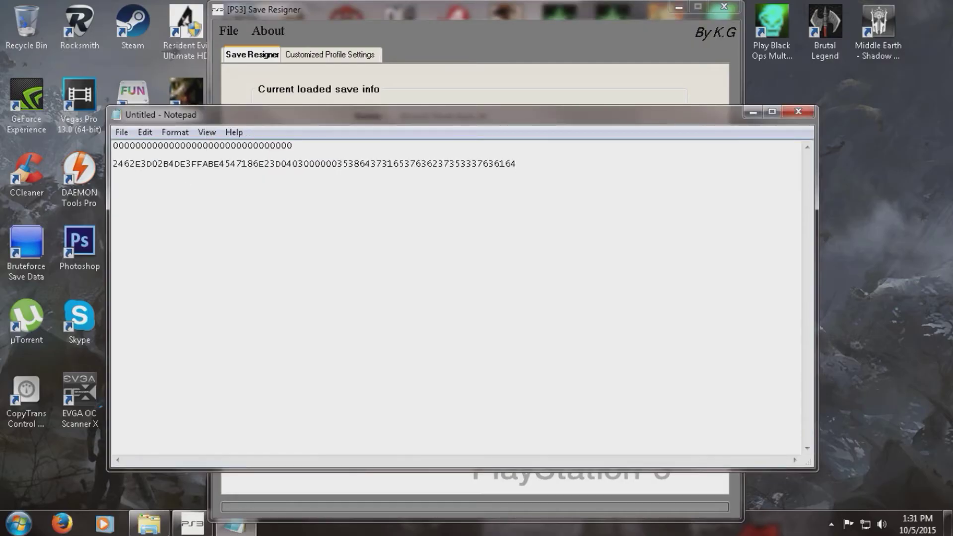
Copy User ID 00000003 onto the third Notepad line.
{"action": "left_click", "coordinate": [441, 35]}
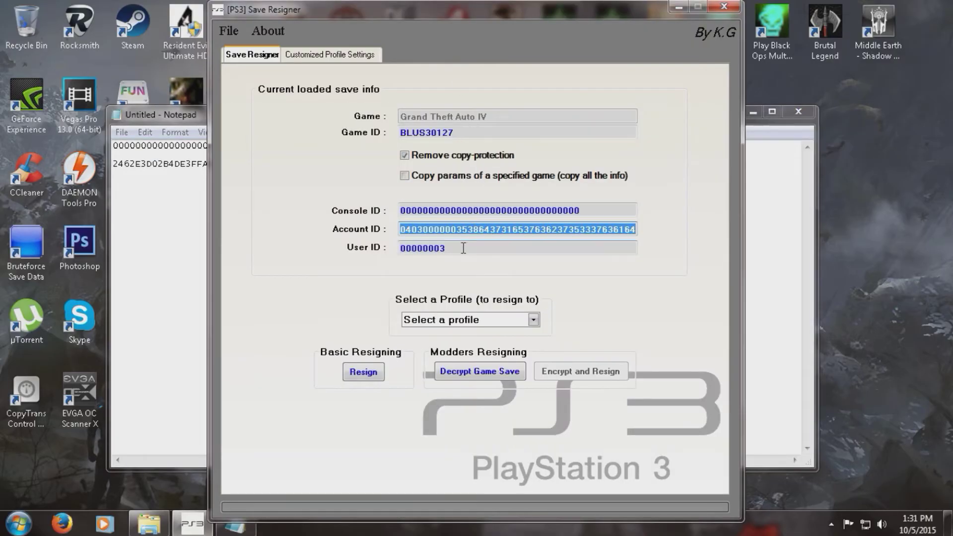
{"action": "double_click", "coordinate": [435, 247]}
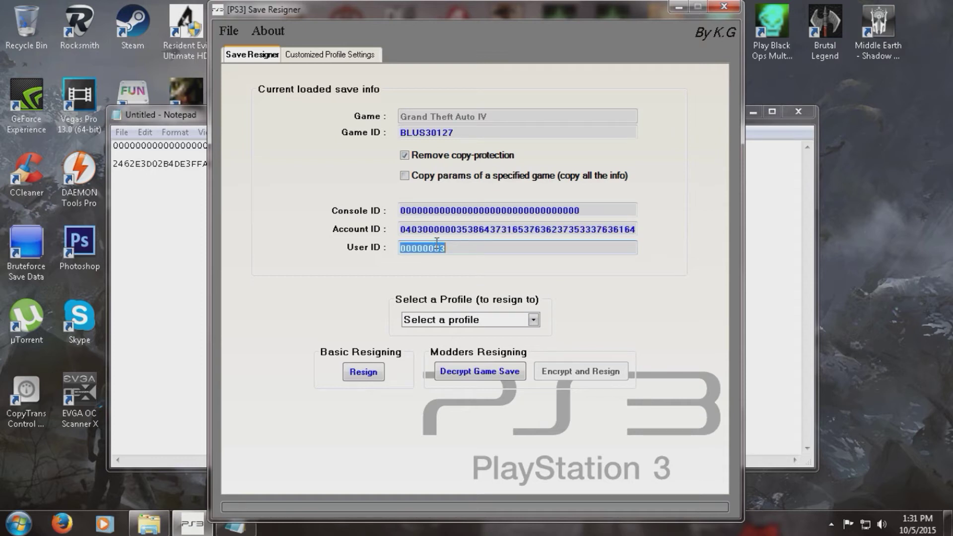
{"action": "key", "text": "ctrl+c"}
{"action": "left_click", "coordinate": [121, 260]}
{"action": "key", "text": "Return"}
{"action": "key", "text": "Return"}
{"action": "key", "text": "ctrl+v"}
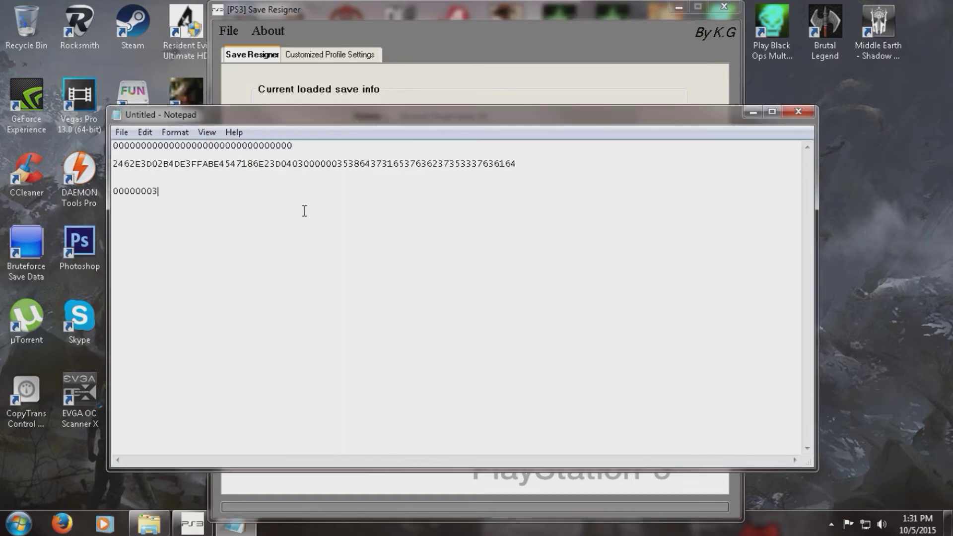
Close PS3 Save Resigner via File and minimize Notepad.
{"action": "left_click", "coordinate": [540, 32]}
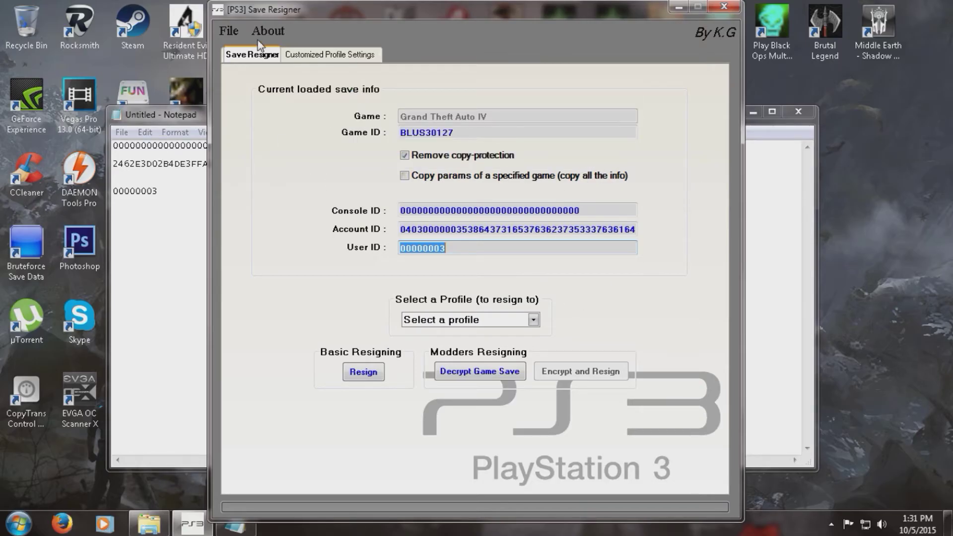
{"action": "left_click", "coordinate": [229, 30]}
{"action": "left_click", "coordinate": [260, 86]}
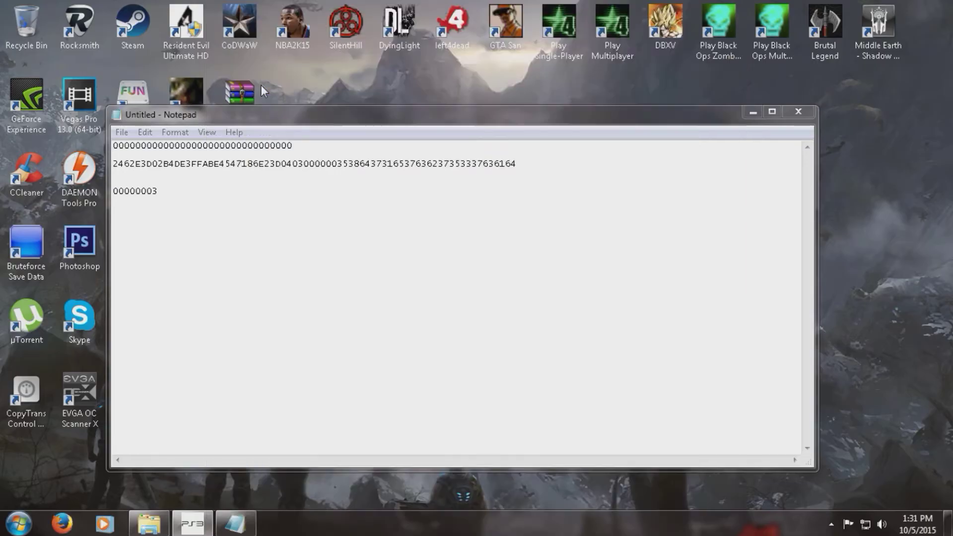
{"action": "left_click", "coordinate": [754, 113]}
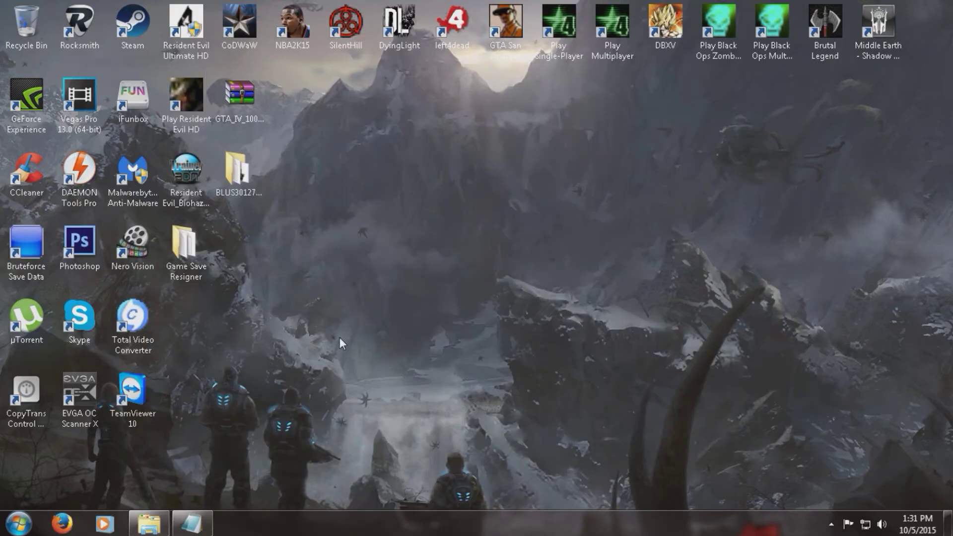
Extract the GTA_IV archive onto the desktop with Extract Here.
{"action": "double_click", "coordinate": [183, 250]}
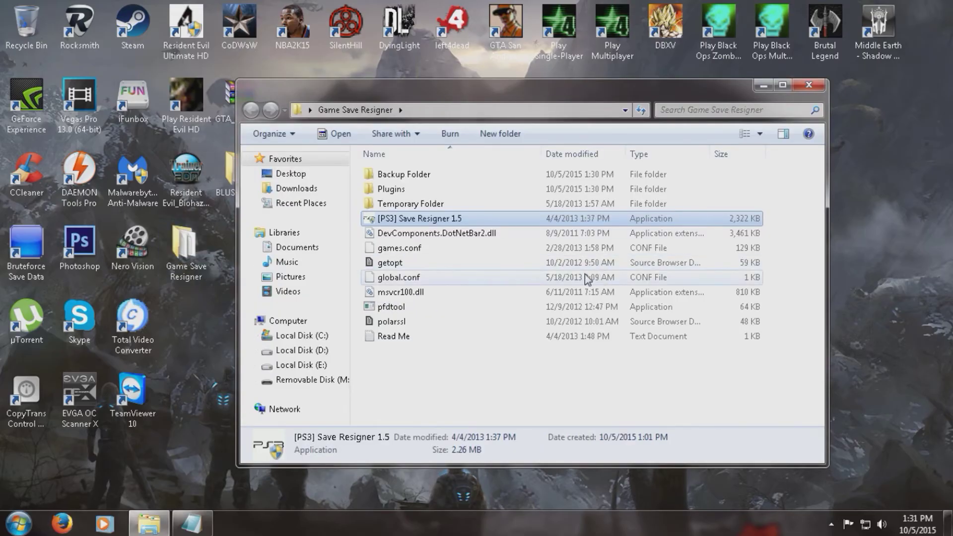
{"action": "left_click", "coordinate": [761, 85]}
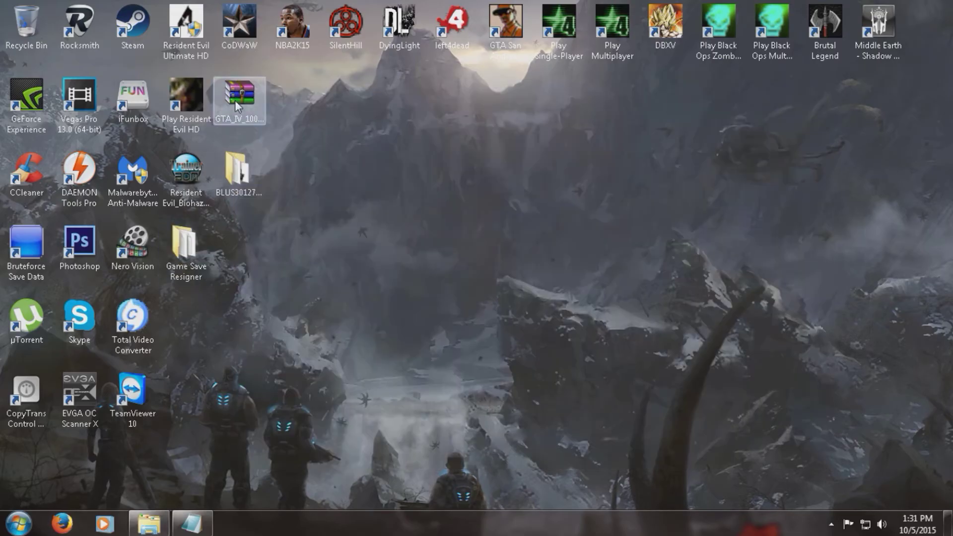
{"action": "right_click", "coordinate": [235, 100]}
{"action": "left_click", "coordinate": [298, 154]}
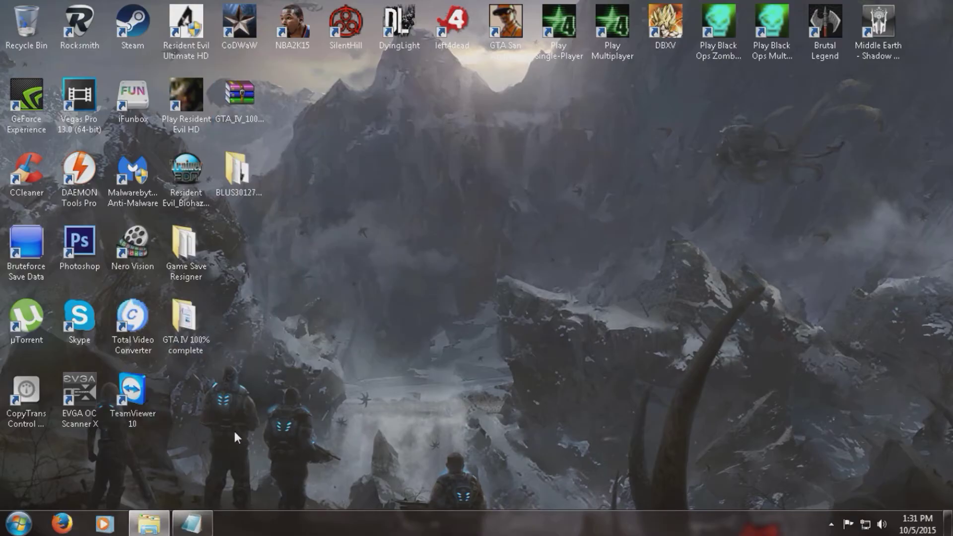
Relaunch [PS3] Save Resigner 1.5, accepting UAC and dismissing the error.
{"action": "left_click", "coordinate": [149, 524]}
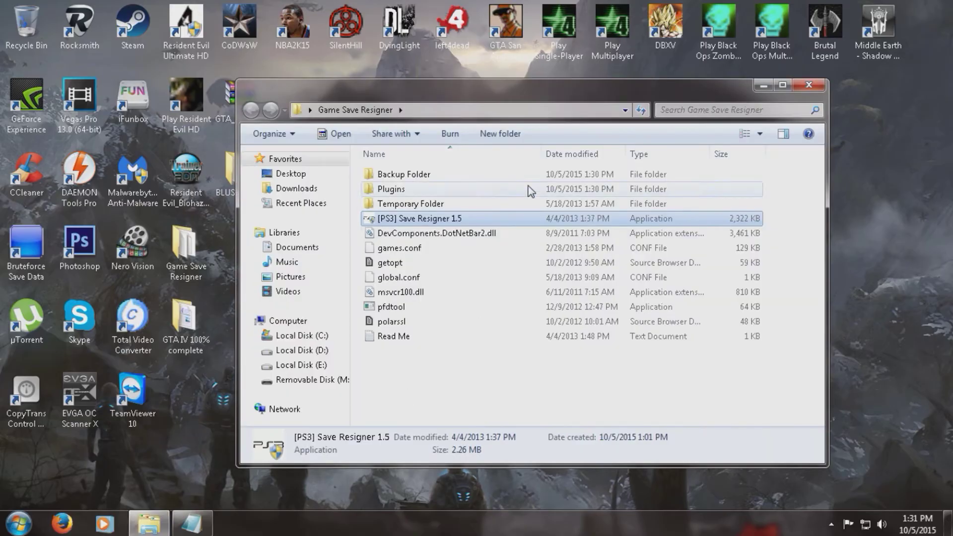
{"action": "double_click", "coordinate": [452, 220]}
{"action": "left_click", "coordinate": [601, 320]}
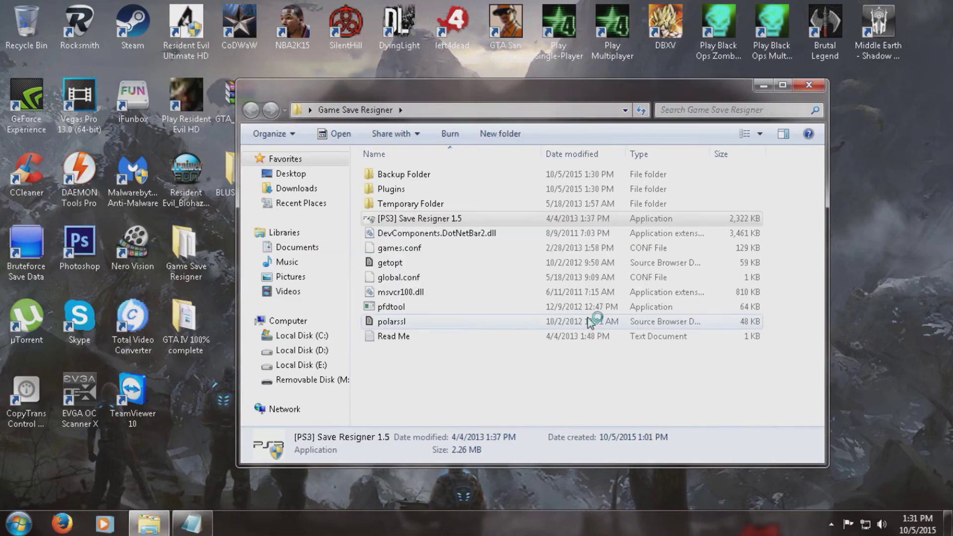
{"action": "left_click", "coordinate": [762, 85]}
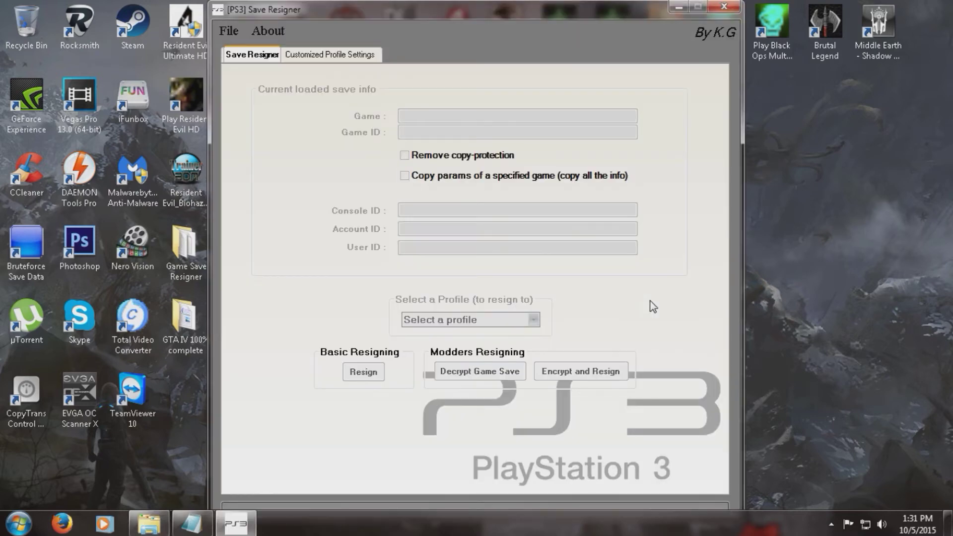
Open PARAM.SFO from Desktop > GTA IV 100% complete > PS3 > SAVEDATA > BLUS30127SGTA400.
{"action": "left_click_drag", "start_coordinate": [497, 17], "coordinate": [596, 16]}
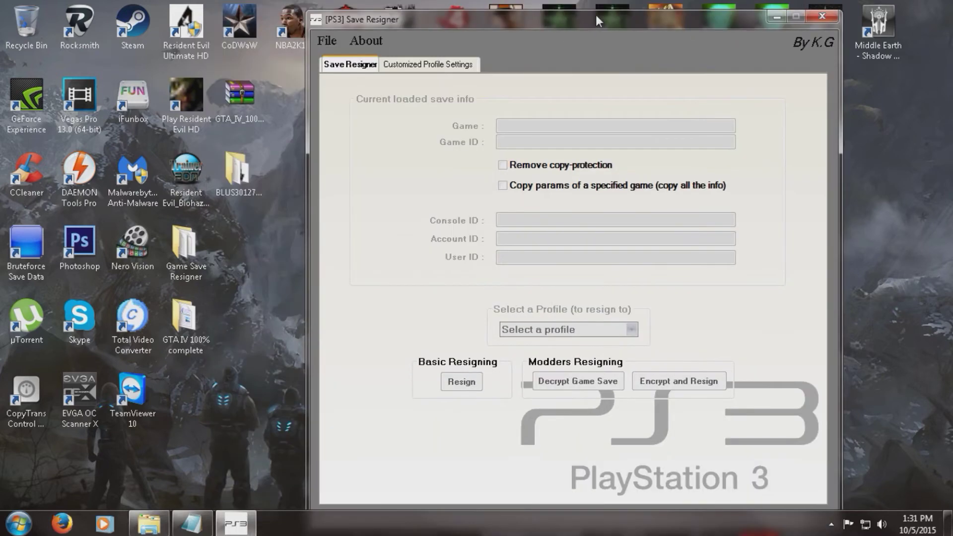
{"action": "left_click", "coordinate": [327, 40]}
{"action": "left_click", "coordinate": [353, 64]}
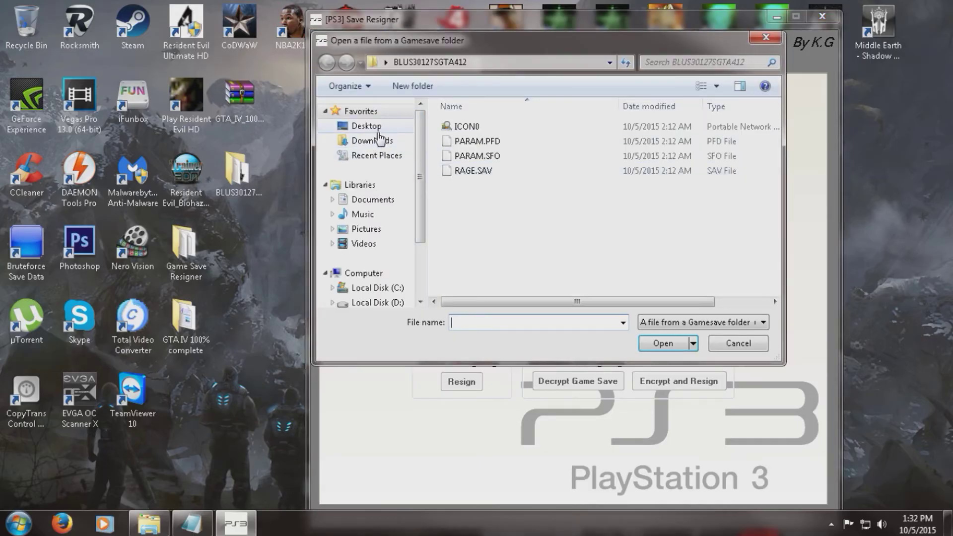
{"action": "left_click", "coordinate": [367, 126]}
{"action": "mouse_move", "coordinate": [776, 165]}
{"action": "left_mouse_down"}
{"action": "mouse_move", "coordinate": [775, 136]}
{"action": "mouse_move", "coordinate": [772, 168]}
{"action": "left_mouse_up"}
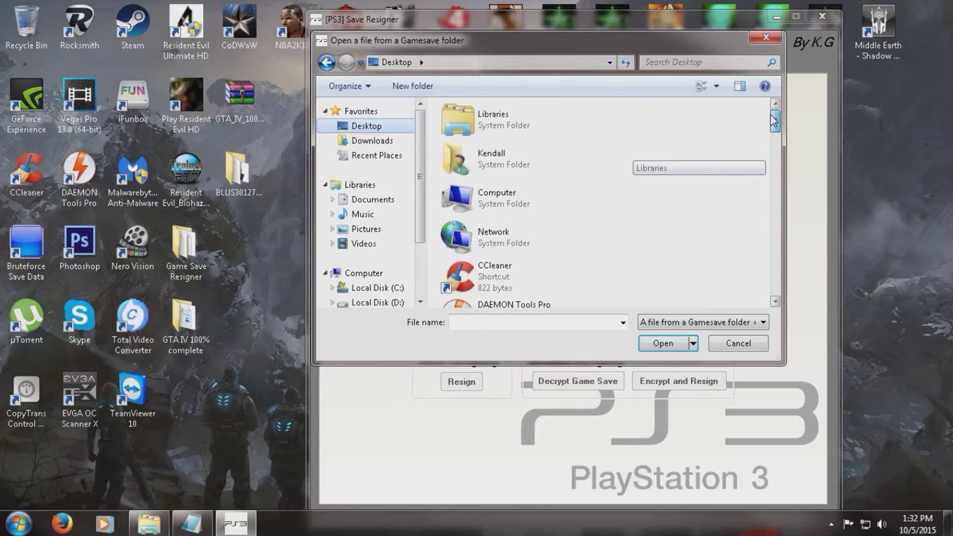
{"action": "left_click_drag", "start_coordinate": [772, 168], "coordinate": [741, 182]}
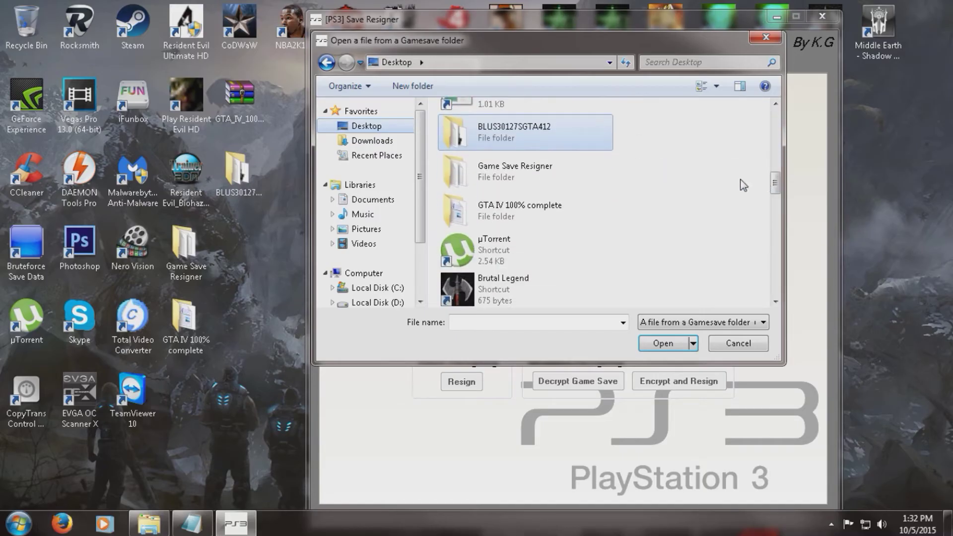
{"action": "double_click", "coordinate": [498, 211]}
{"action": "double_click", "coordinate": [506, 128]}
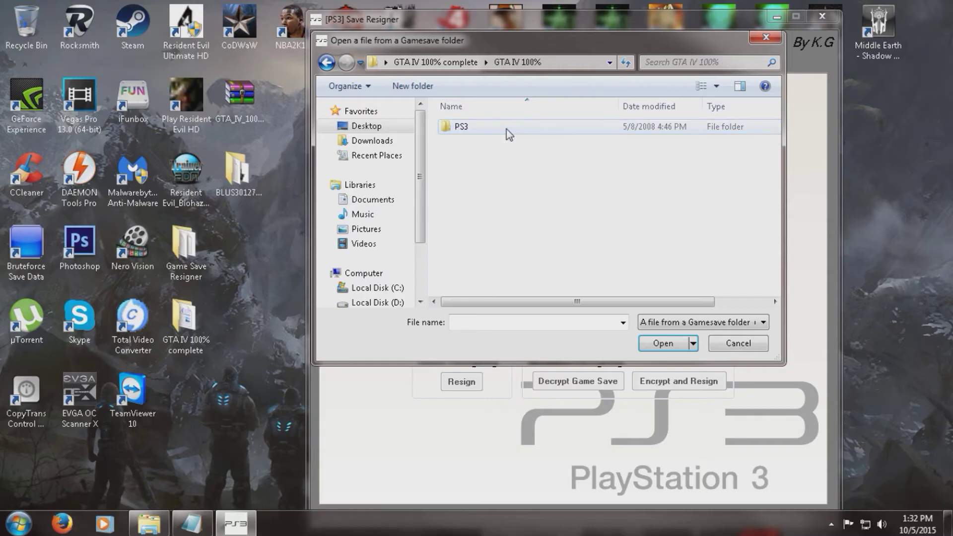
{"action": "double_click", "coordinate": [507, 129]}
{"action": "double_click", "coordinate": [506, 128]}
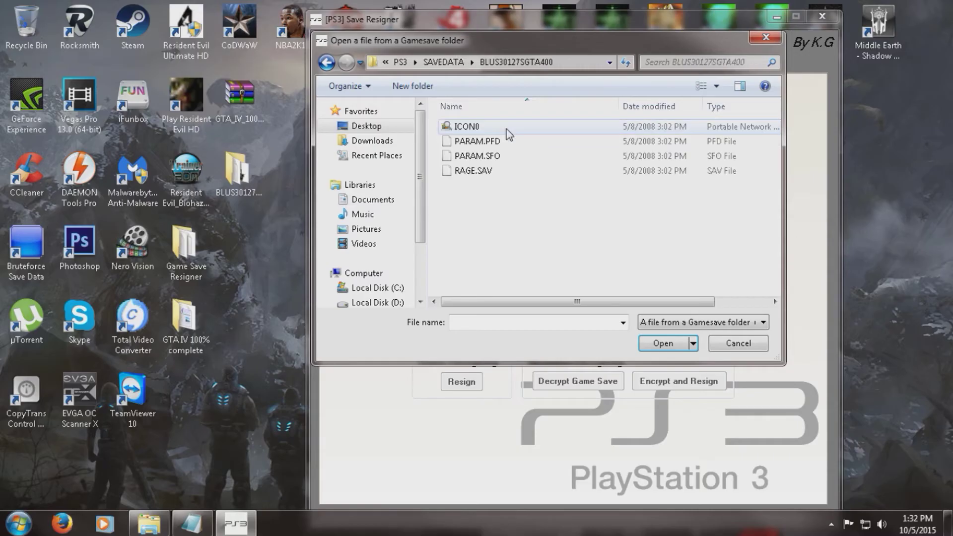
{"action": "left_click", "coordinate": [510, 156]}
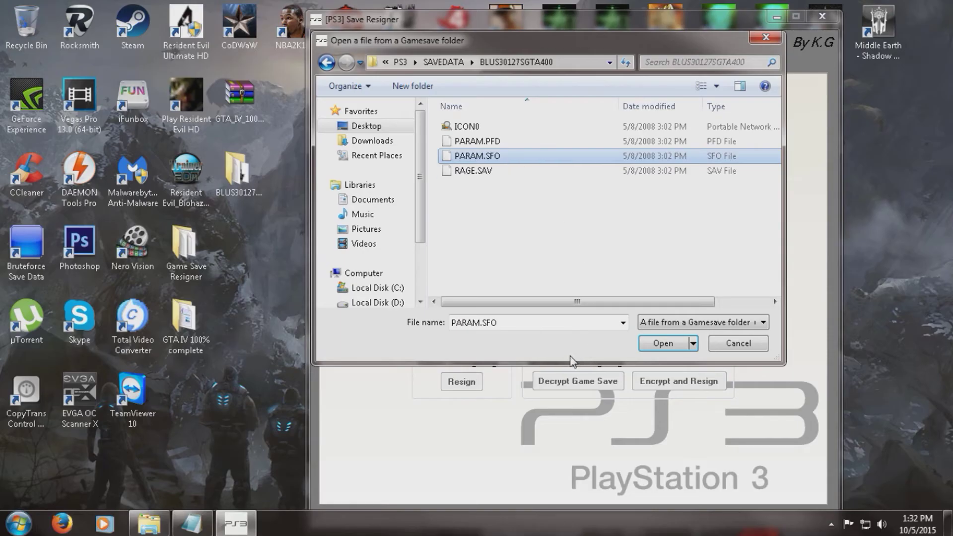
{"action": "left_click", "coordinate": [665, 344]}
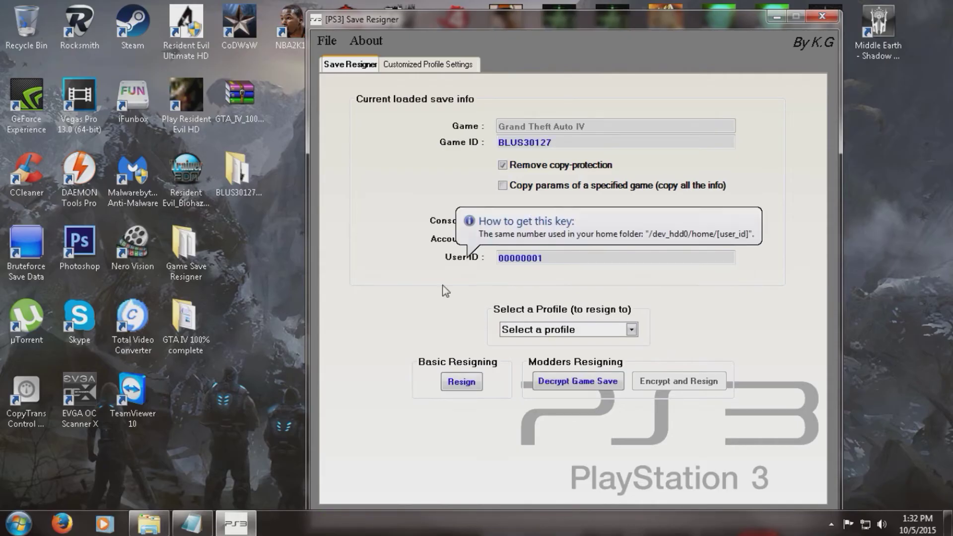
Replace the Account ID with the long hex string copied from Notepad.
{"action": "left_click", "coordinate": [198, 517]}
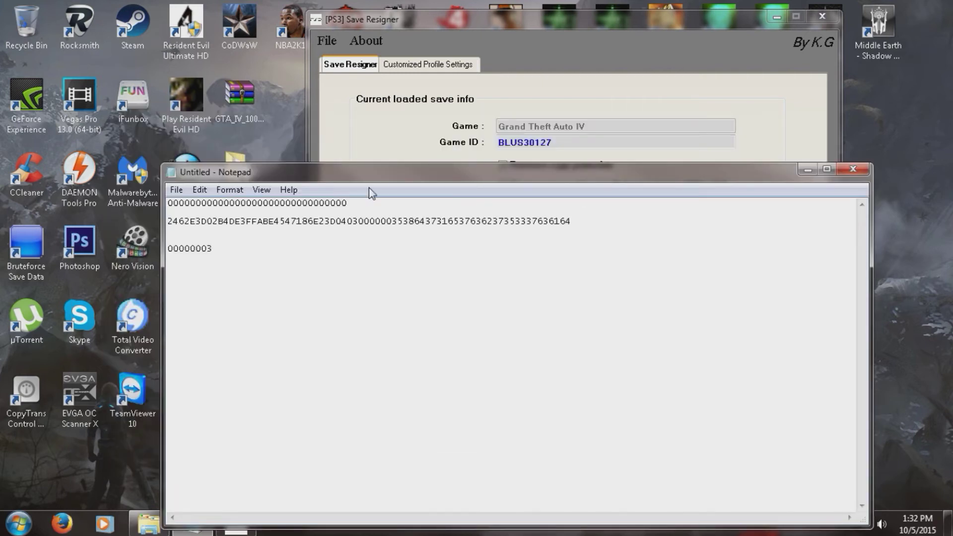
{"action": "left_click", "coordinate": [592, 54]}
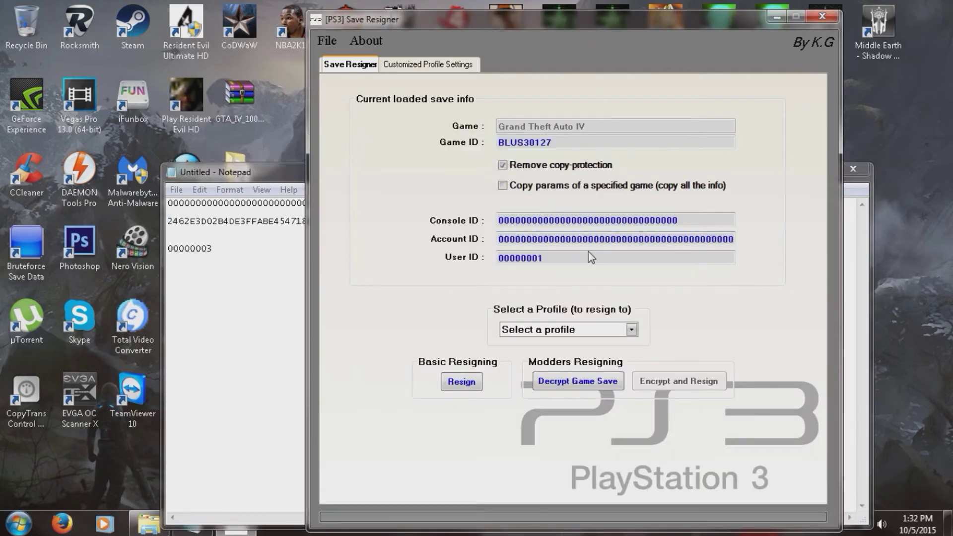
{"action": "double_click", "coordinate": [595, 239]}
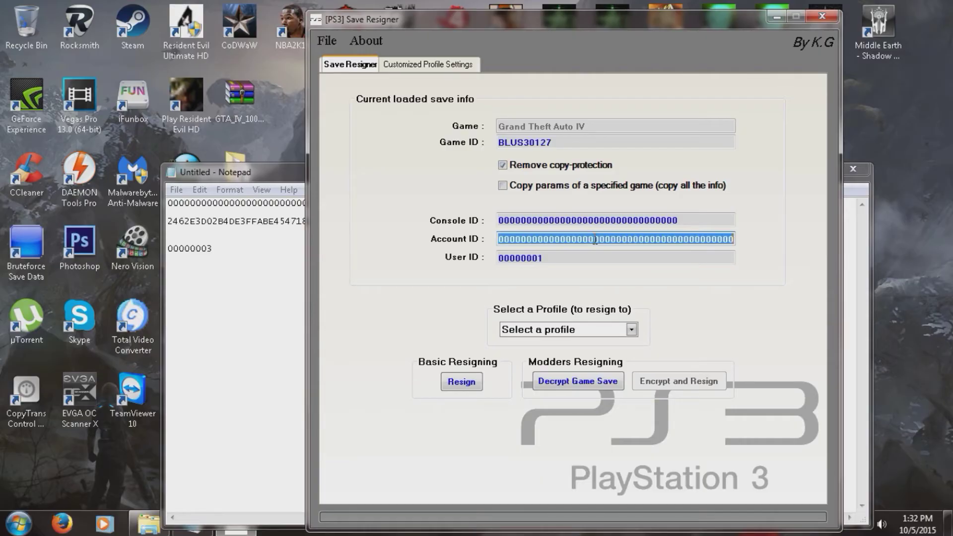
{"action": "key", "text": "BackSpace"}
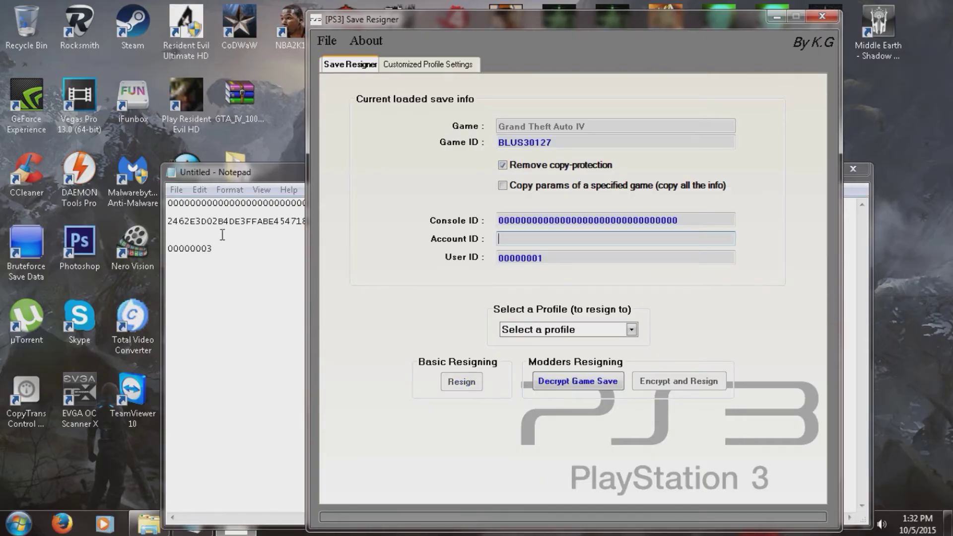
{"action": "left_click", "coordinate": [203, 224]}
{"action": "double_click", "coordinate": [203, 223]}
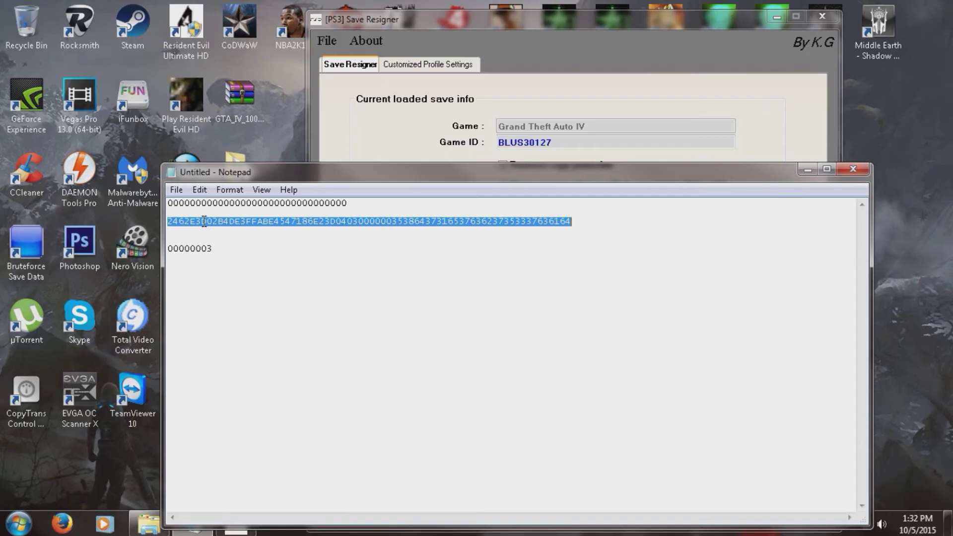
{"action": "left_click", "coordinate": [642, 16]}
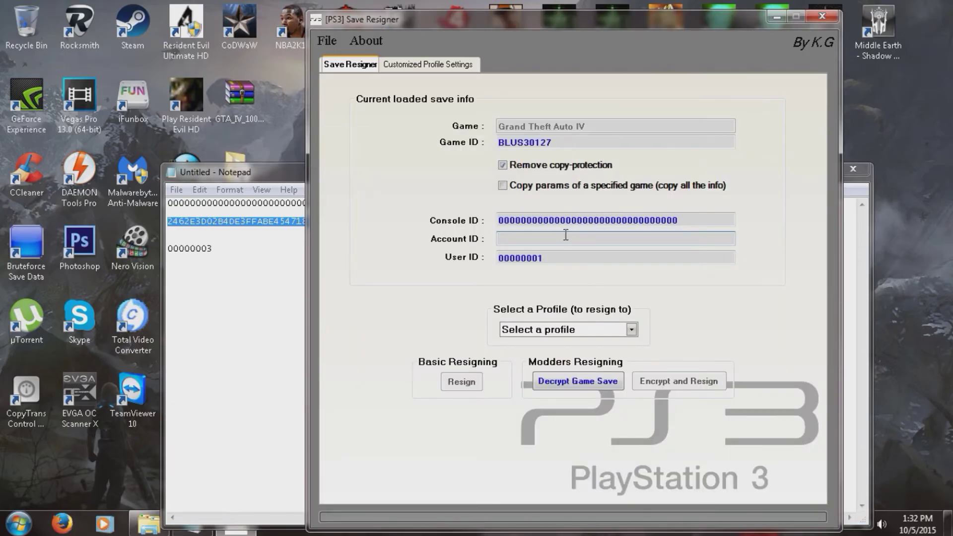
{"action": "key", "text": "ctrl+v"}
Replace User ID 00000001 with 00000003 from Notepad.
{"action": "double_click", "coordinate": [539, 257]}
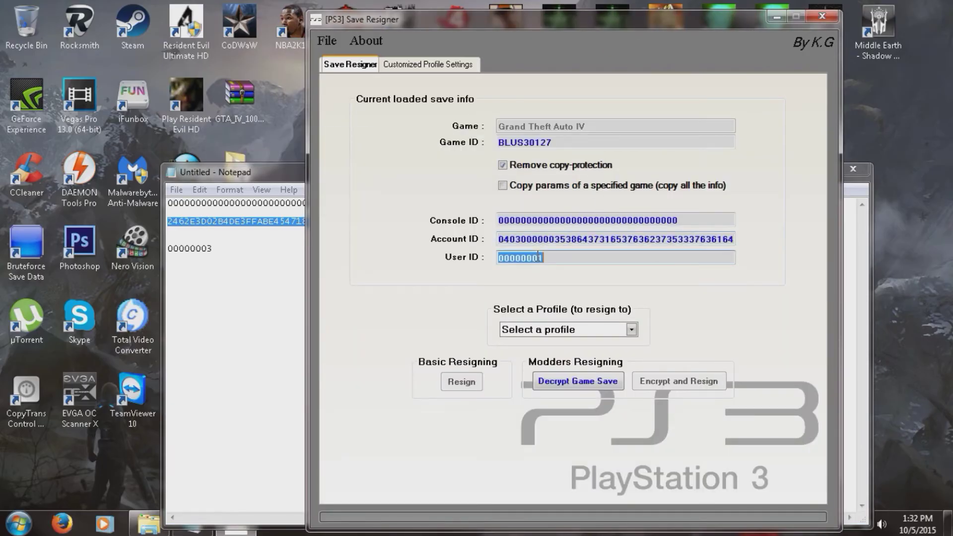
{"action": "key", "text": "BackSpace"}
{"action": "double_click", "coordinate": [194, 249]}
{"action": "key", "text": "ctrl+c"}
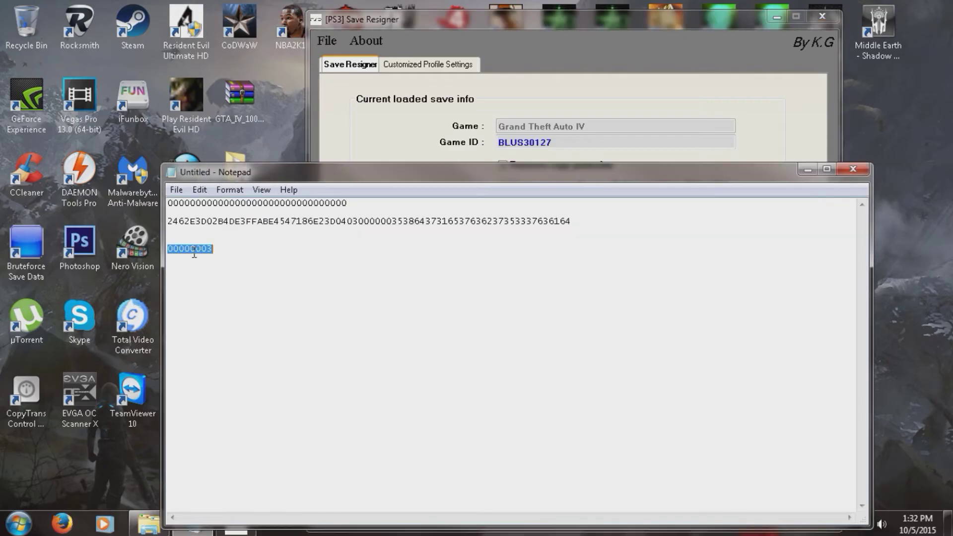
{"action": "left_click", "coordinate": [619, 64]}
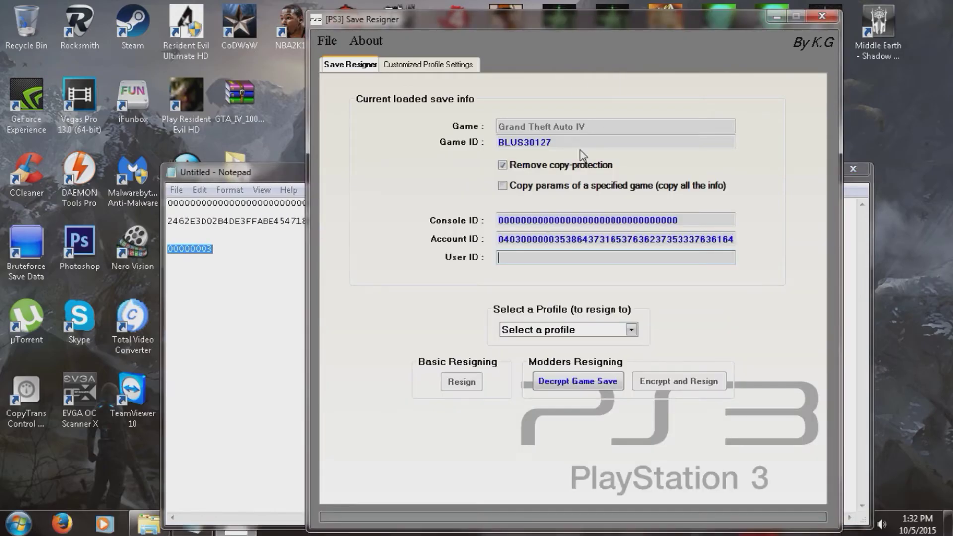
{"action": "key", "text": "ctrl+v"}
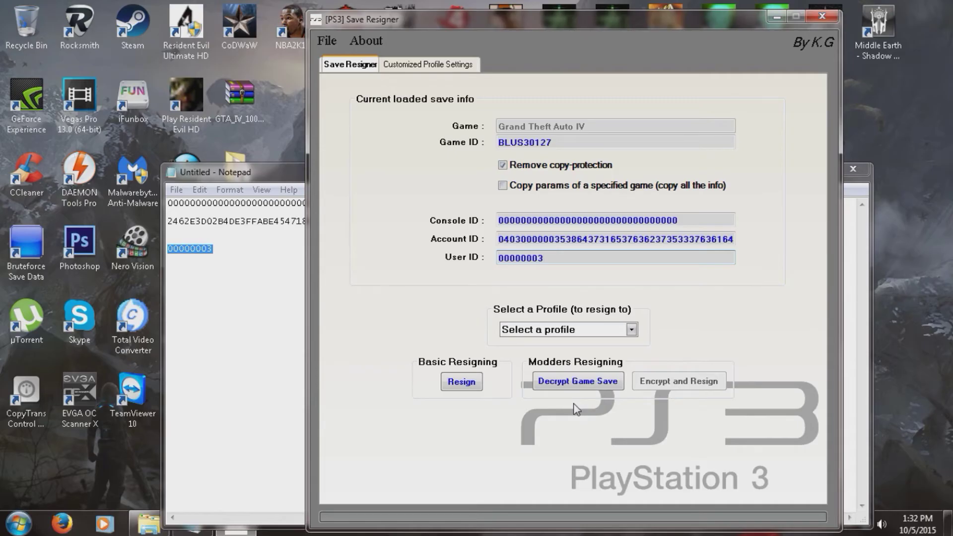
Resign the save, confirm 'Game save resigned!', then dismiss the rejected repeat attempt.
{"action": "left_click", "coordinate": [463, 383]}
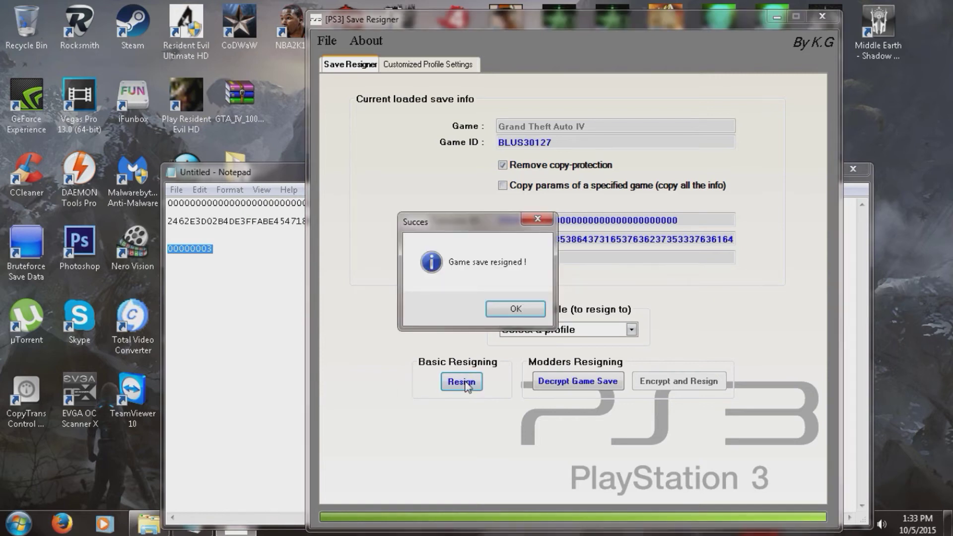
{"action": "left_click", "coordinate": [517, 310]}
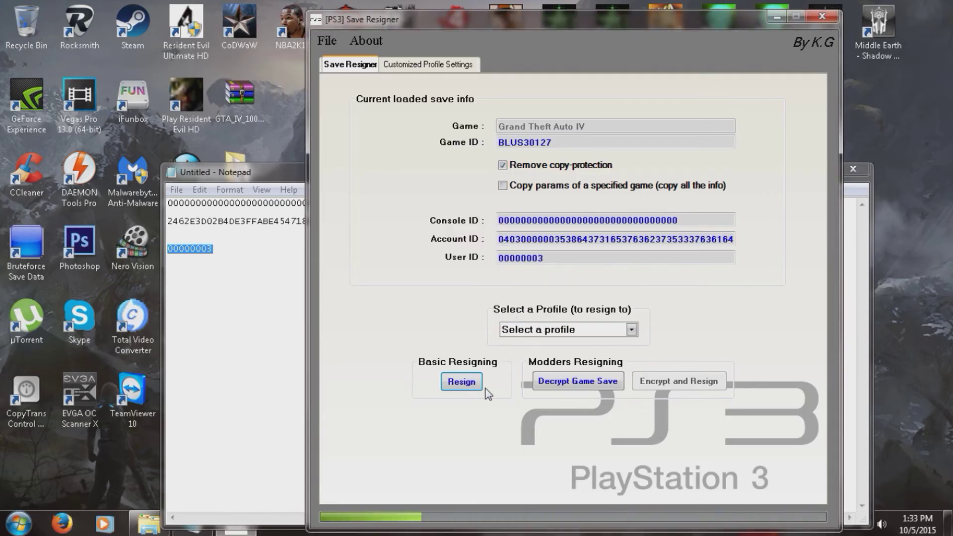
{"action": "left_click", "coordinate": [463, 385]}
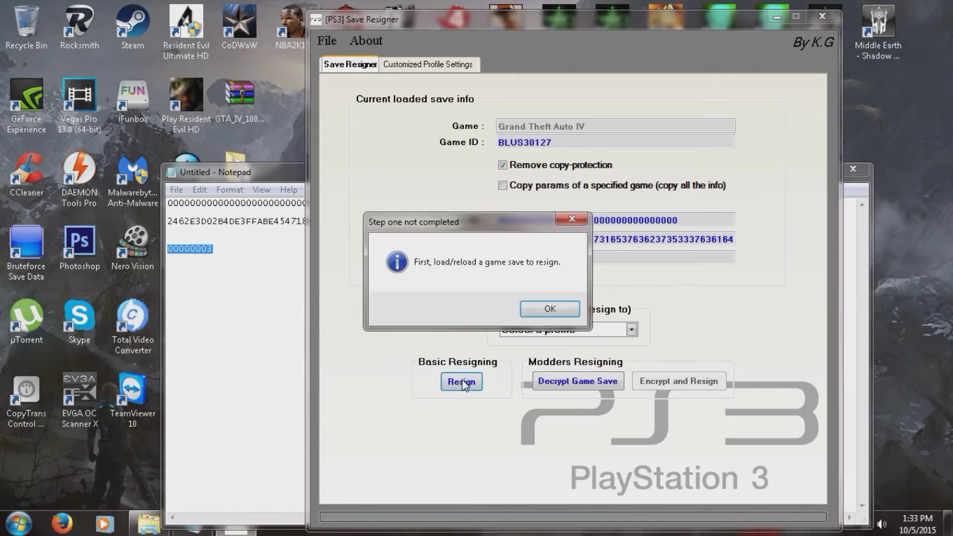
{"action": "left_click", "coordinate": [544, 313]}
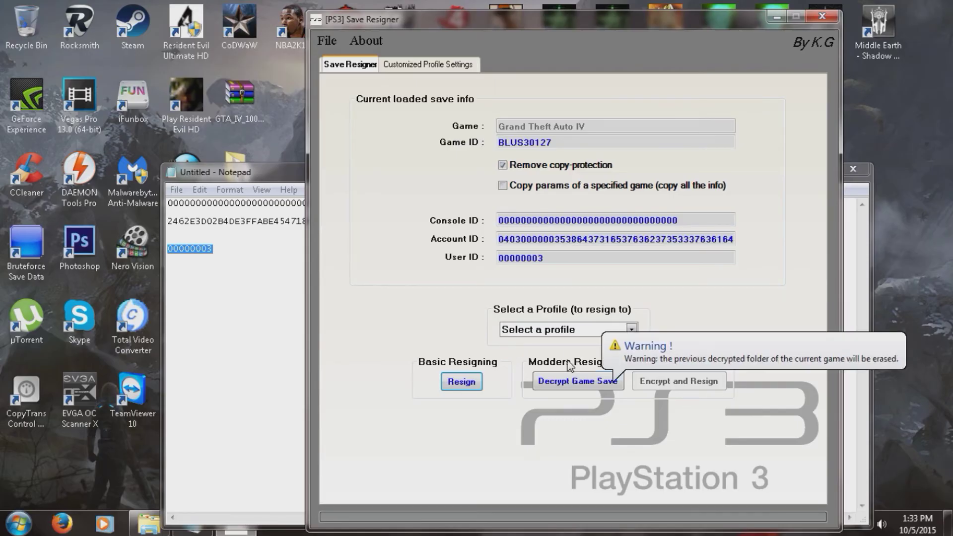
{"action": "left_click", "coordinate": [776, 16]}
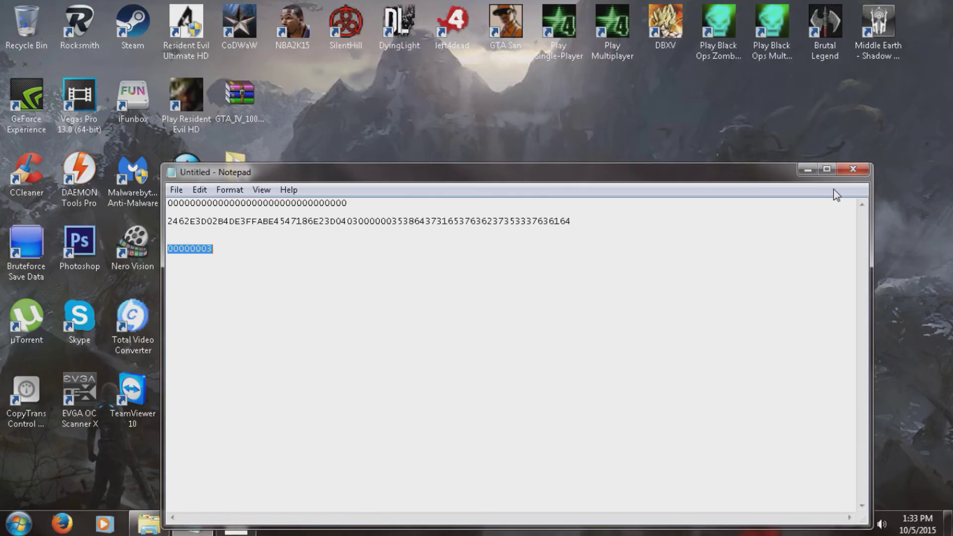
{"action": "left_click", "coordinate": [808, 169]}
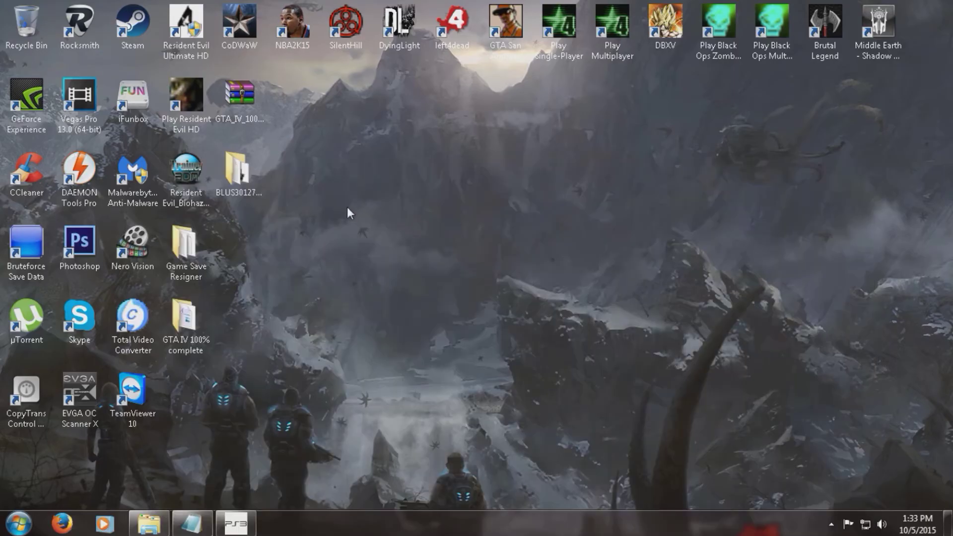
{"action": "double_click", "coordinate": [190, 327]}
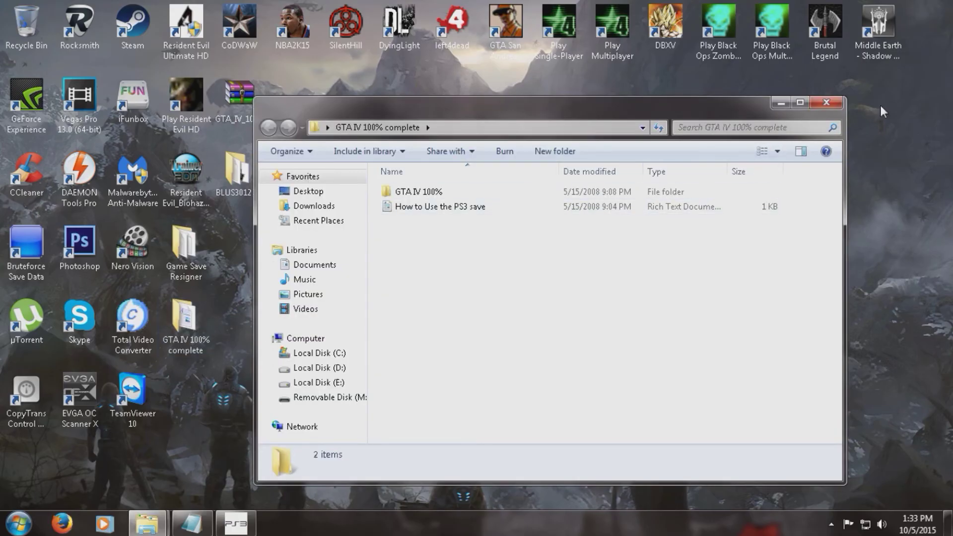
{"action": "left_click", "coordinate": [829, 105]}
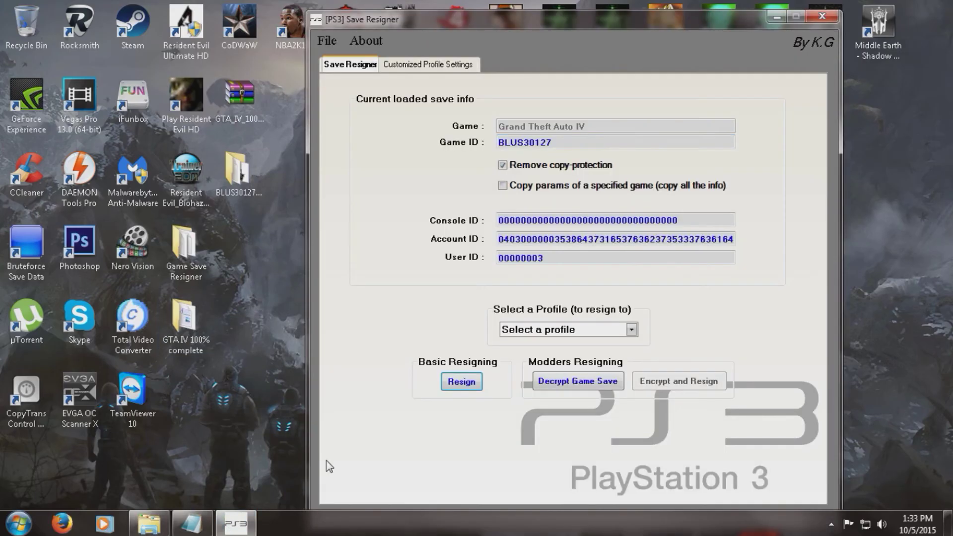
{"action": "left_click", "coordinate": [236, 524]}
{"action": "left_click", "coordinate": [192, 524]}
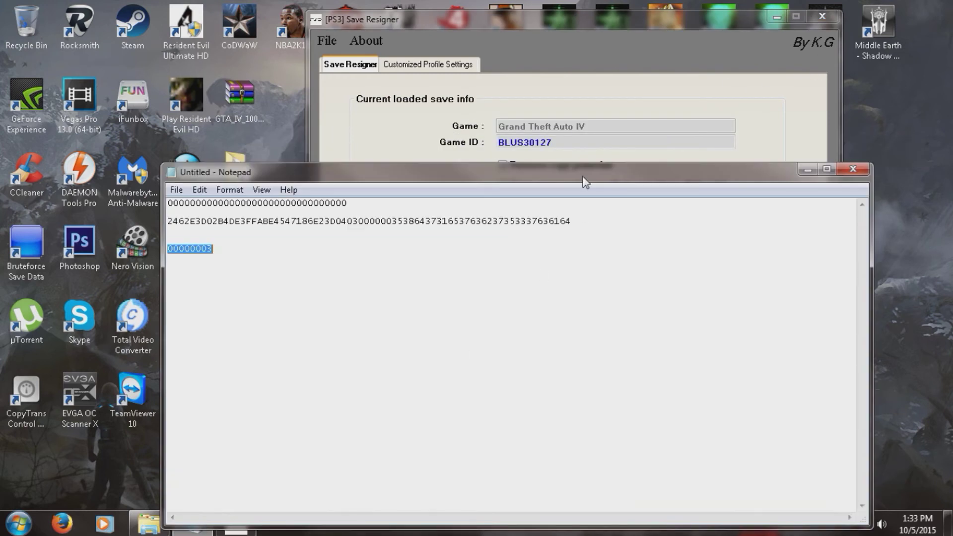
{"action": "left_click", "coordinate": [808, 169]}
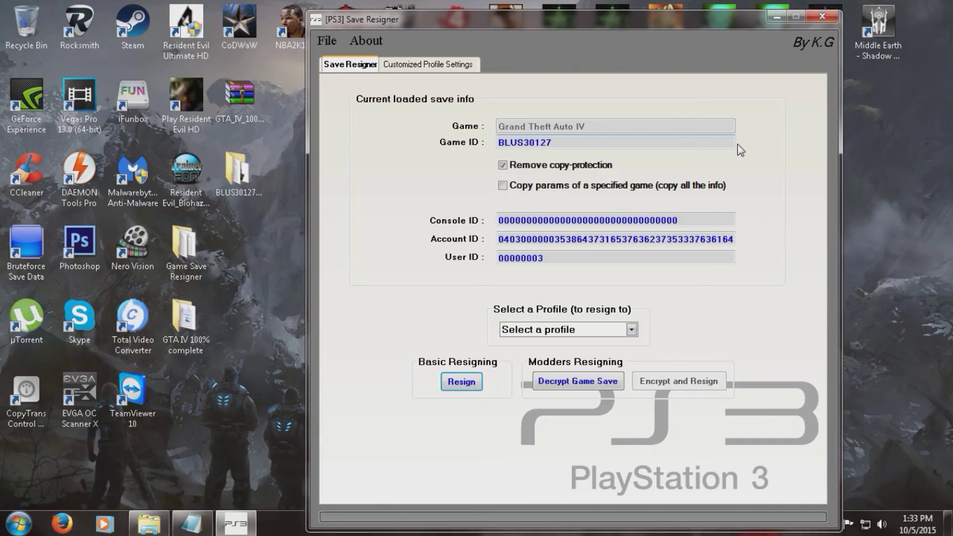
{"action": "left_click", "coordinate": [781, 19]}
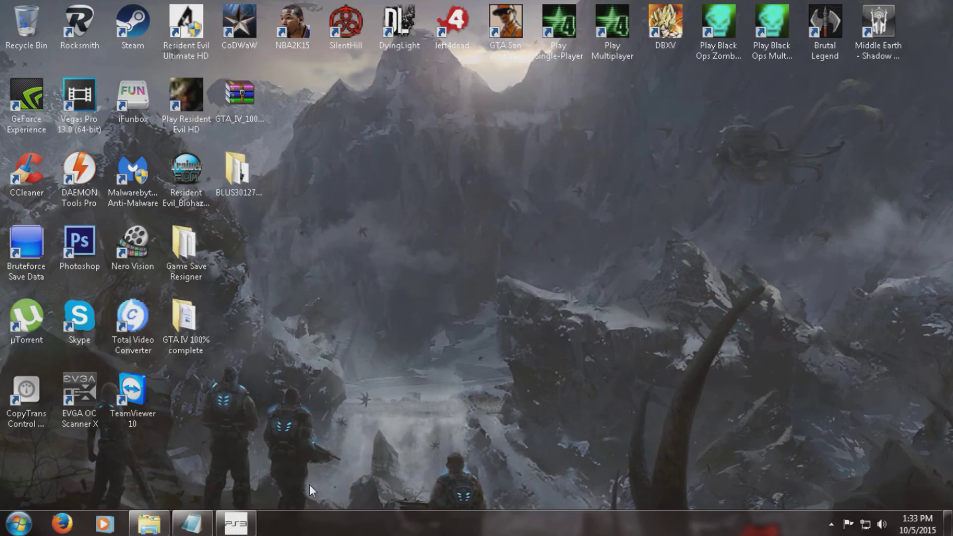
{"action": "left_click", "coordinate": [246, 529]}
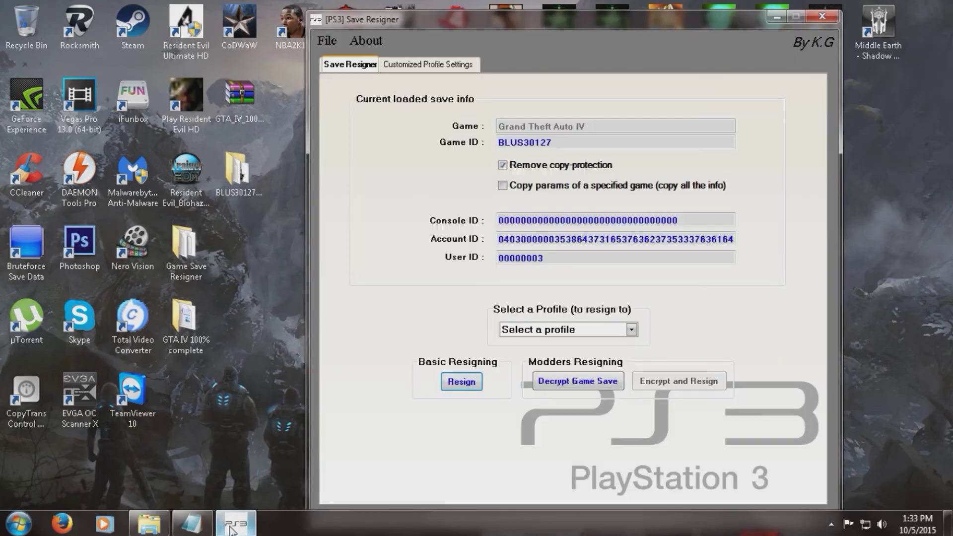